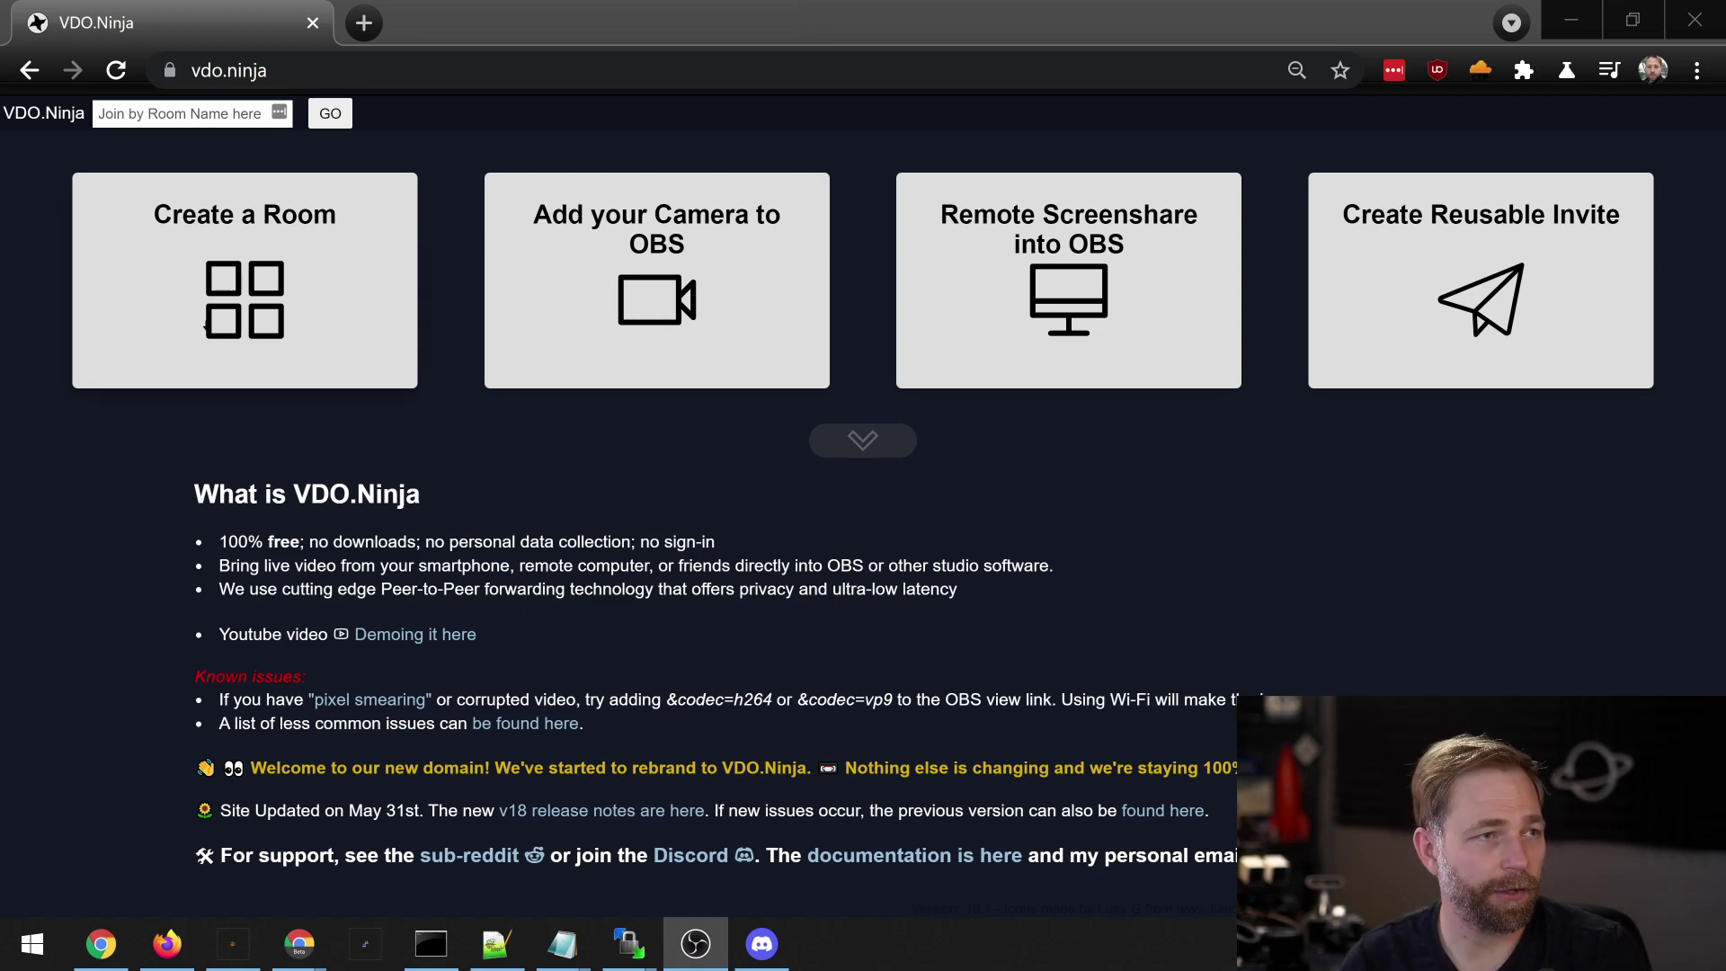
- Create the room 'fdsasdfddf', enter it as director, and copy its guest invite link
click(207, 326)
click(839, 275)
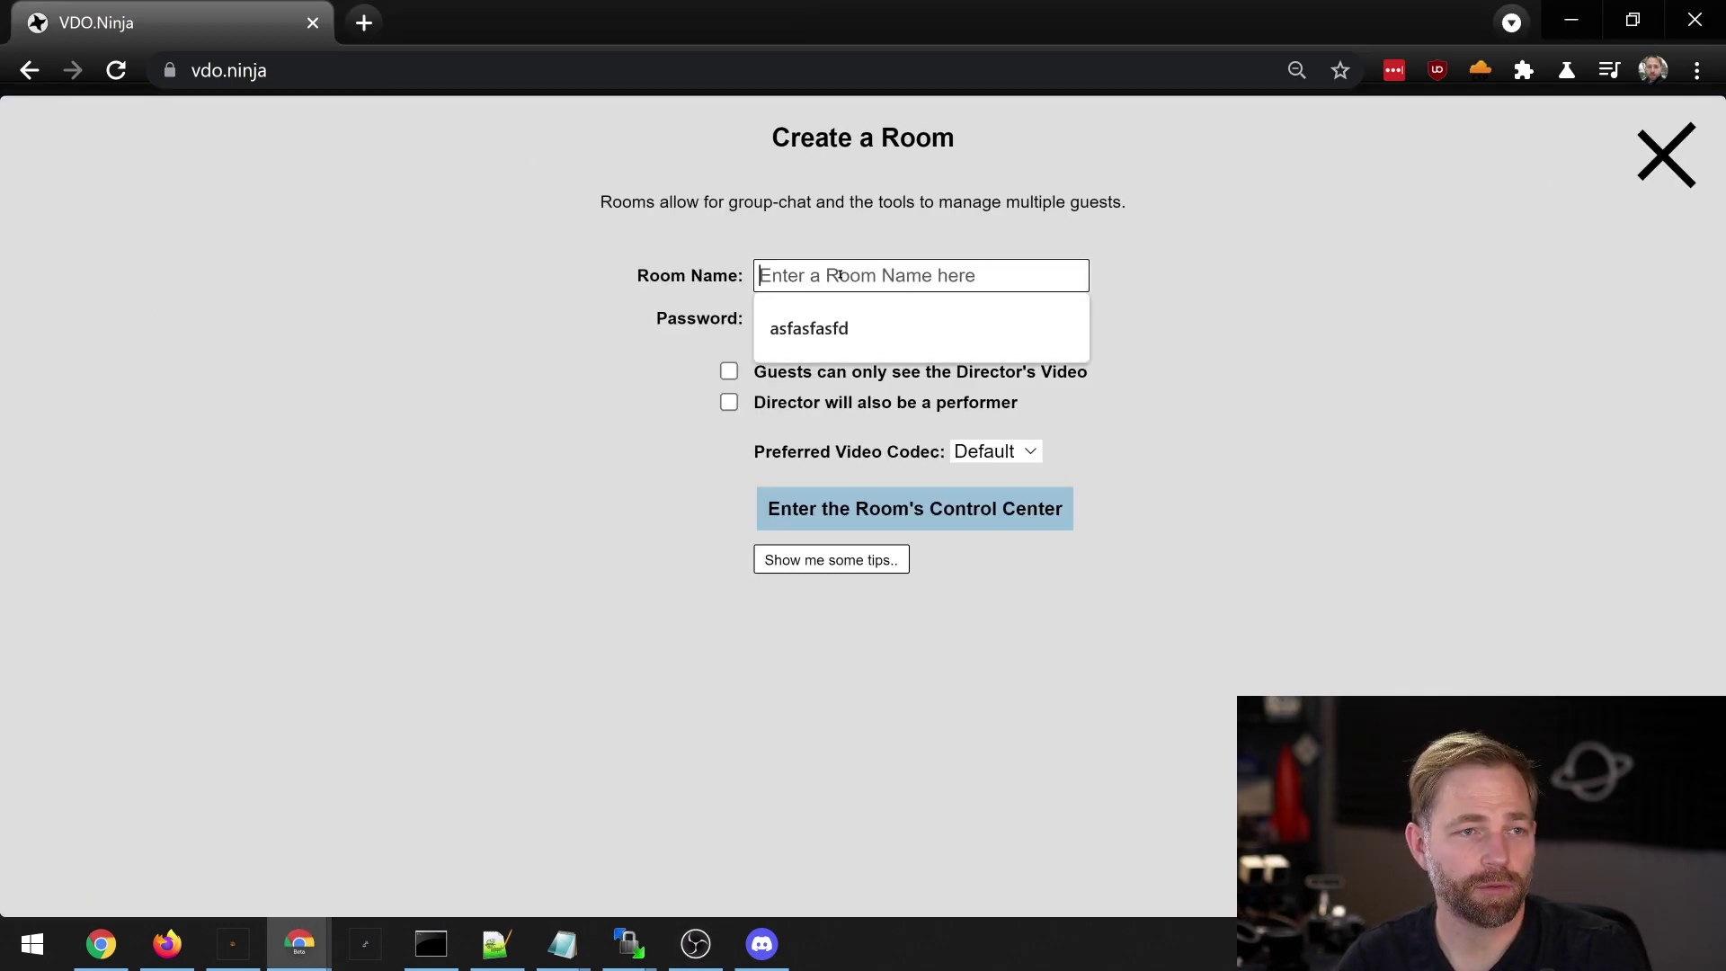
text(fdsasdfddf)
click(836, 534)
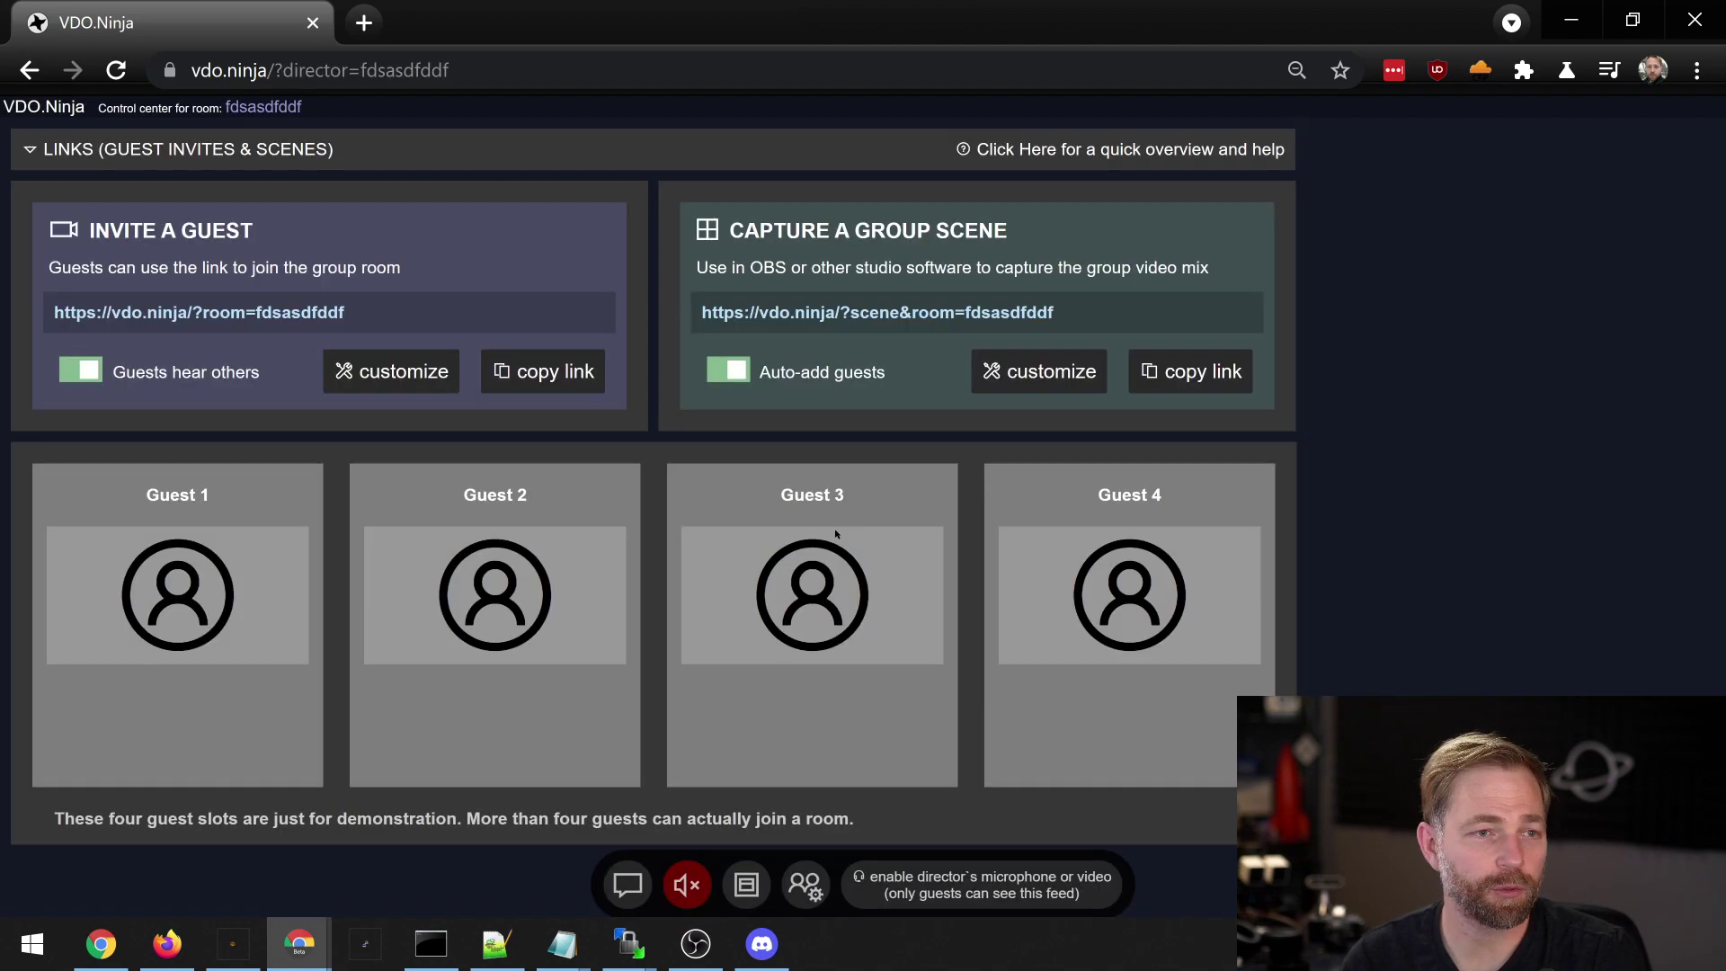
click(296, 312)
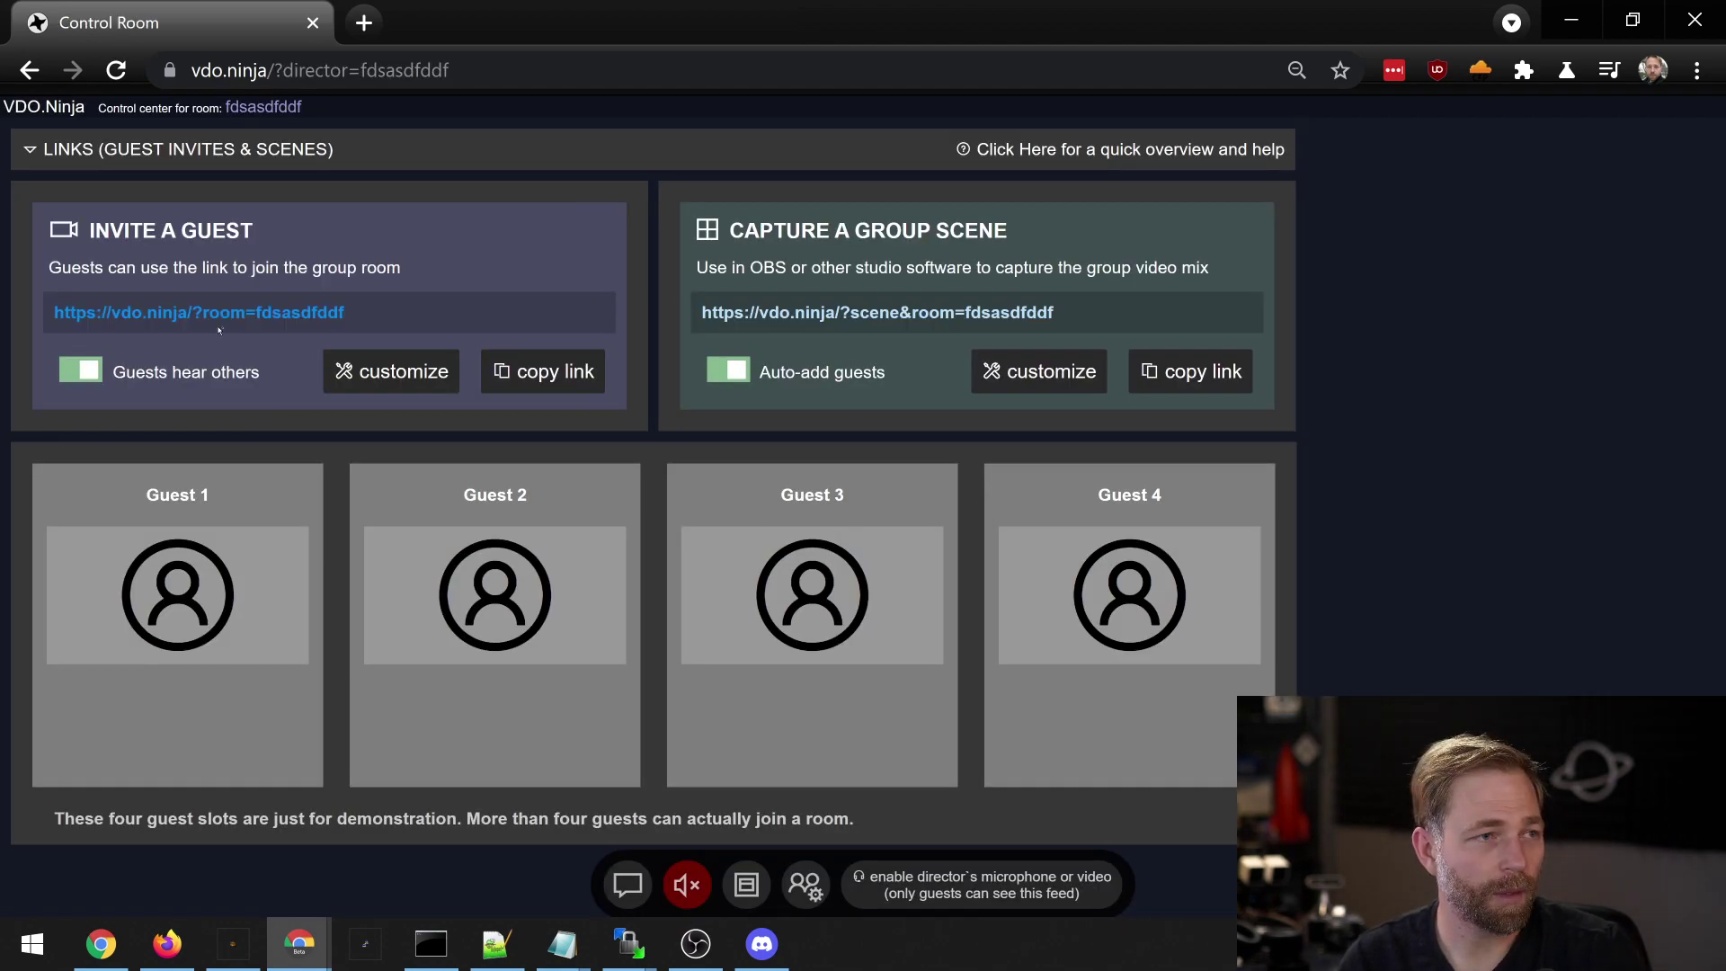
- Load the copied guest invite link in a new browser tab
click(364, 23)
key(ctrl+v)
key(Return)
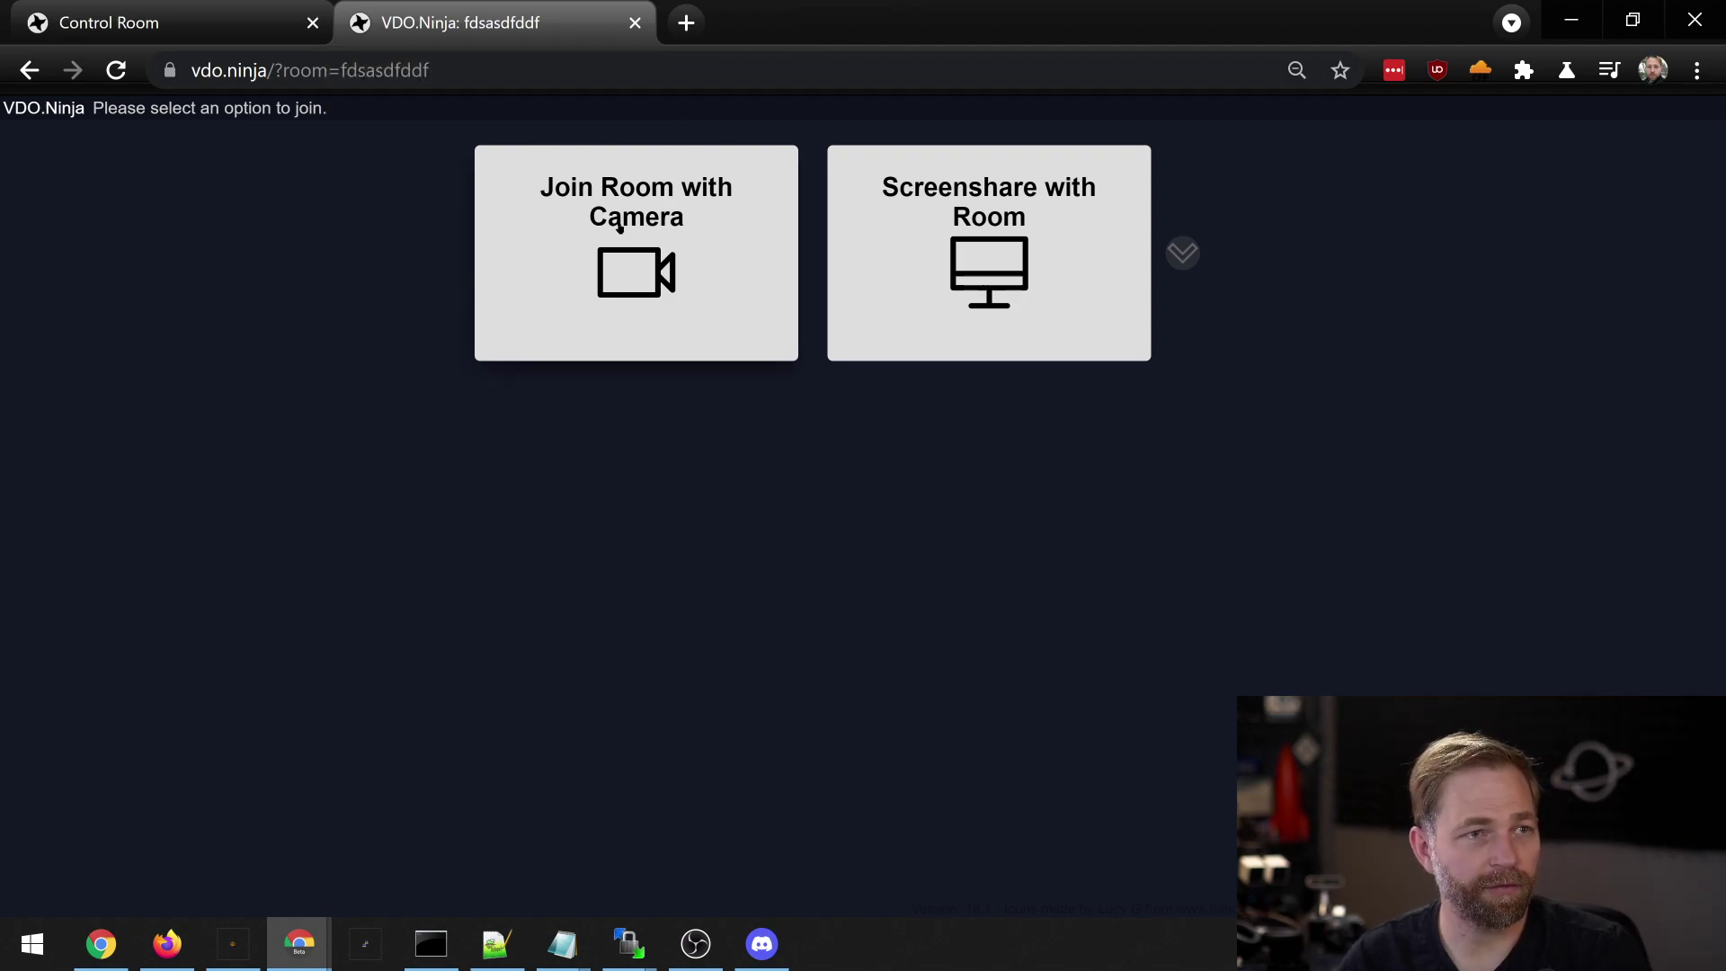
- Join with the OBS Virtual Camera as the video source, then go back to the control room
click(619, 228)
click(875, 537)
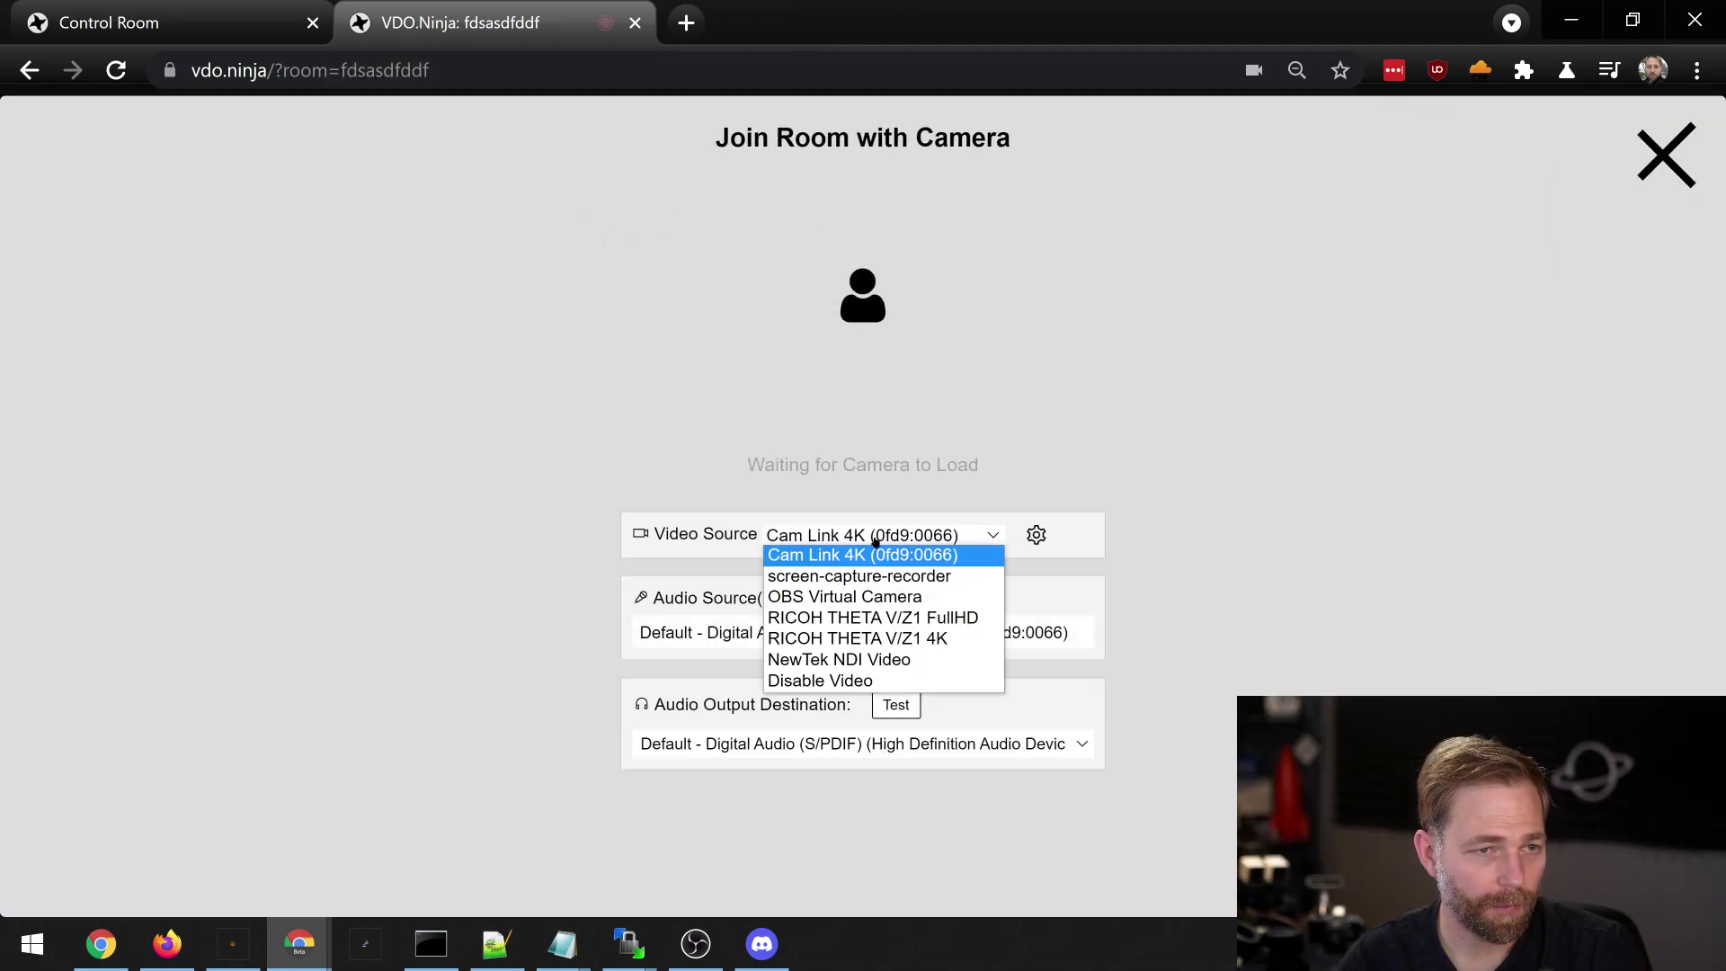
click(845, 597)
click(850, 463)
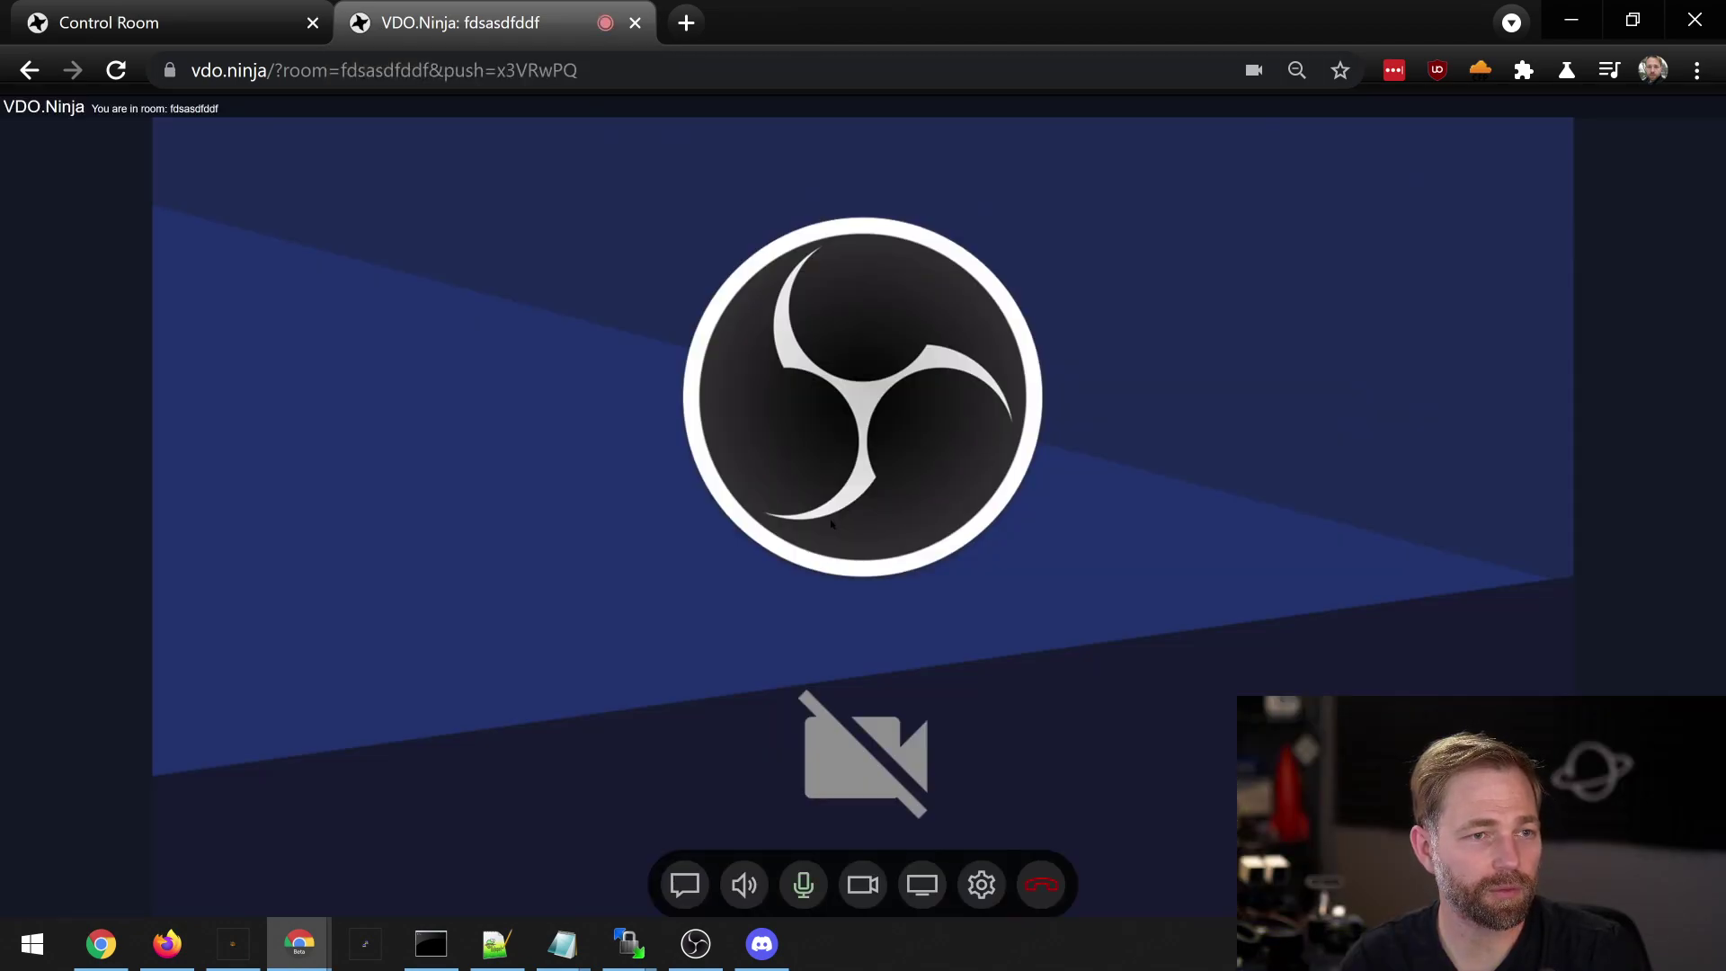
key(ctrl+1)
scroll(424, 605, down, 1)
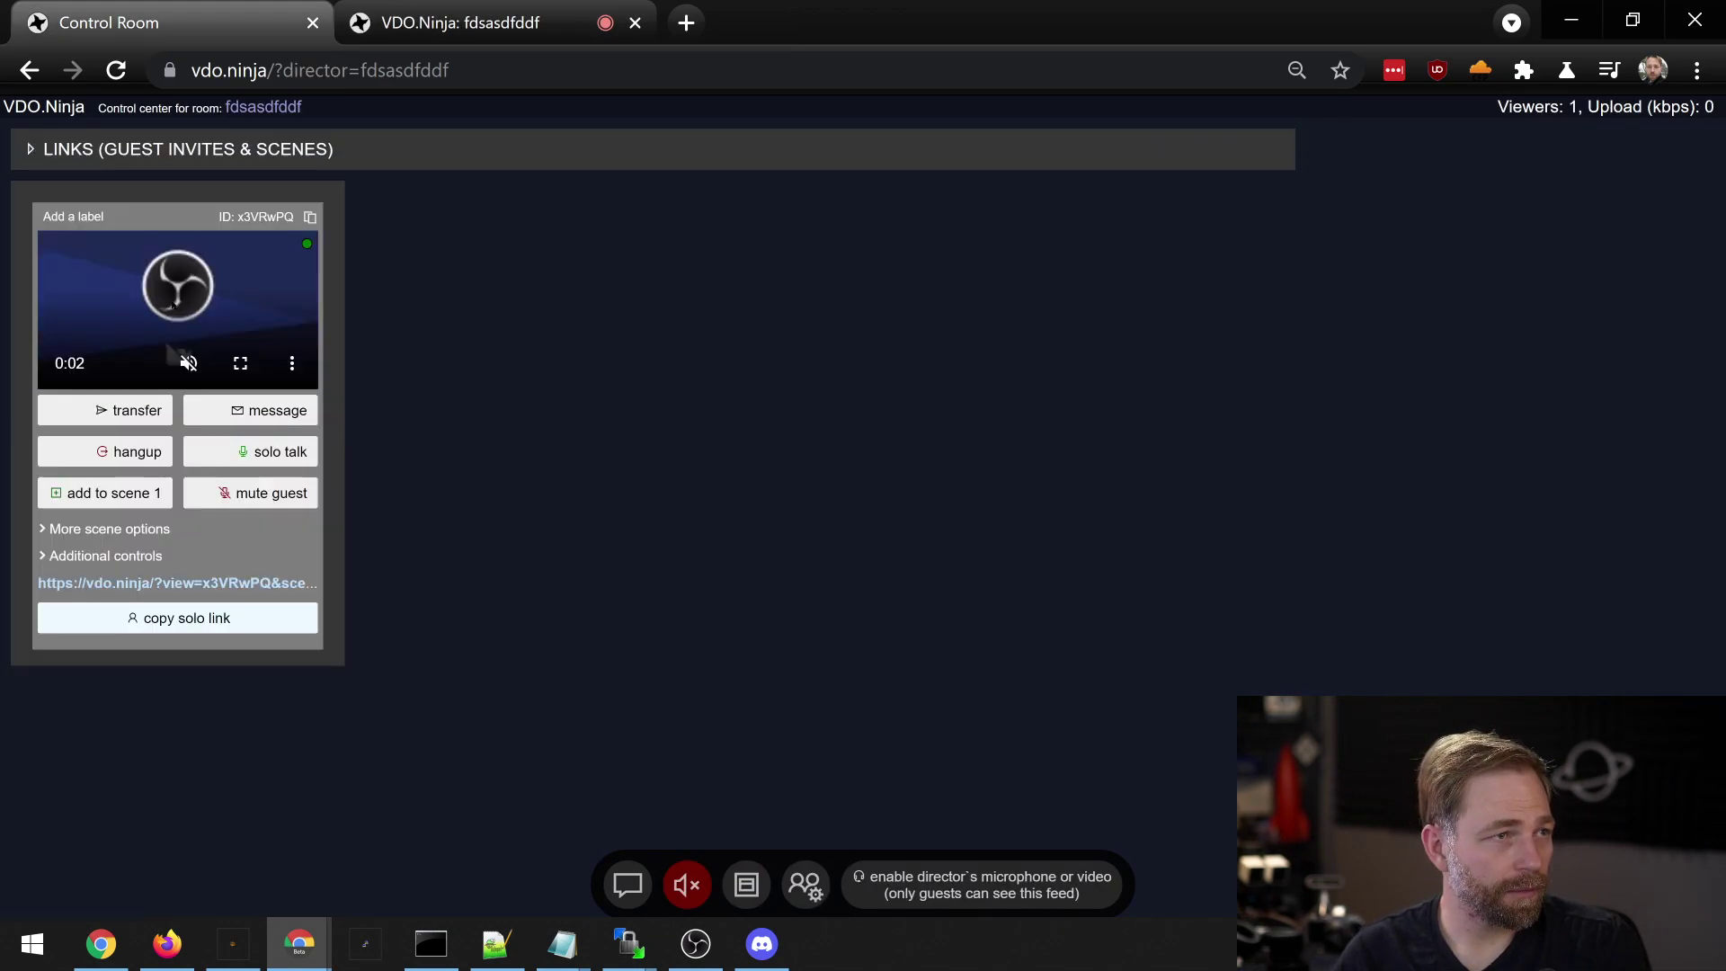
- Zoom the page to 110% and expand More scene options on the guest card
key(ctrl+plus)
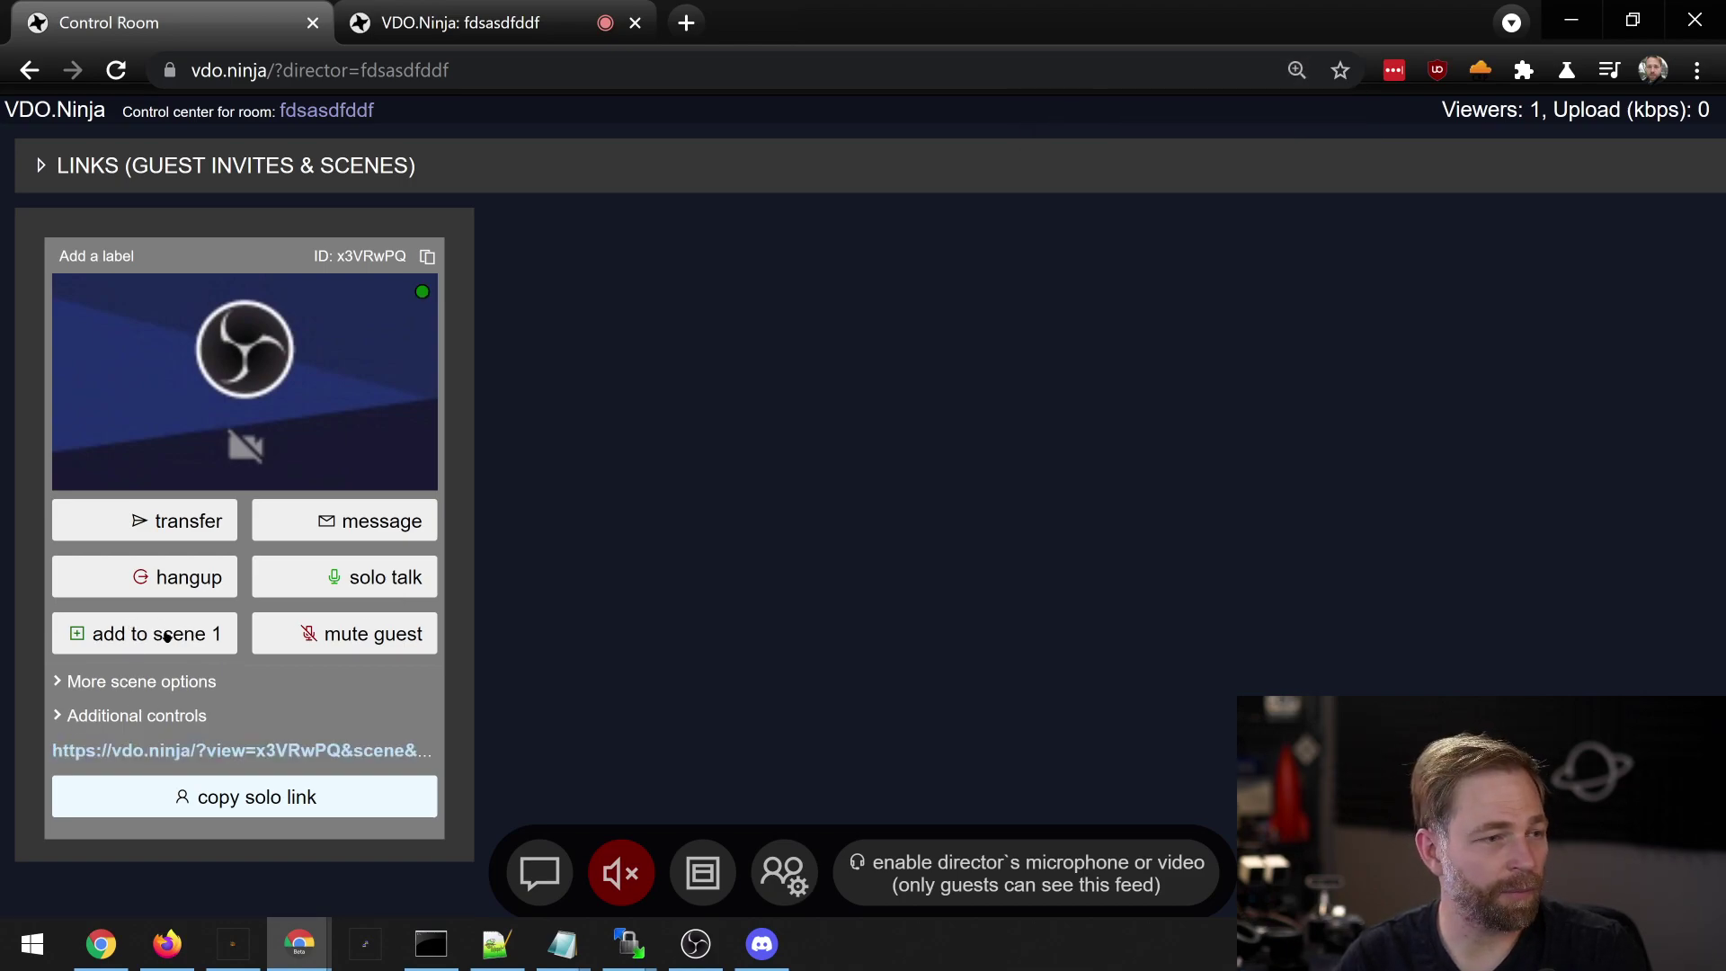
click(115, 681)
scroll(113, 584, down, 2)
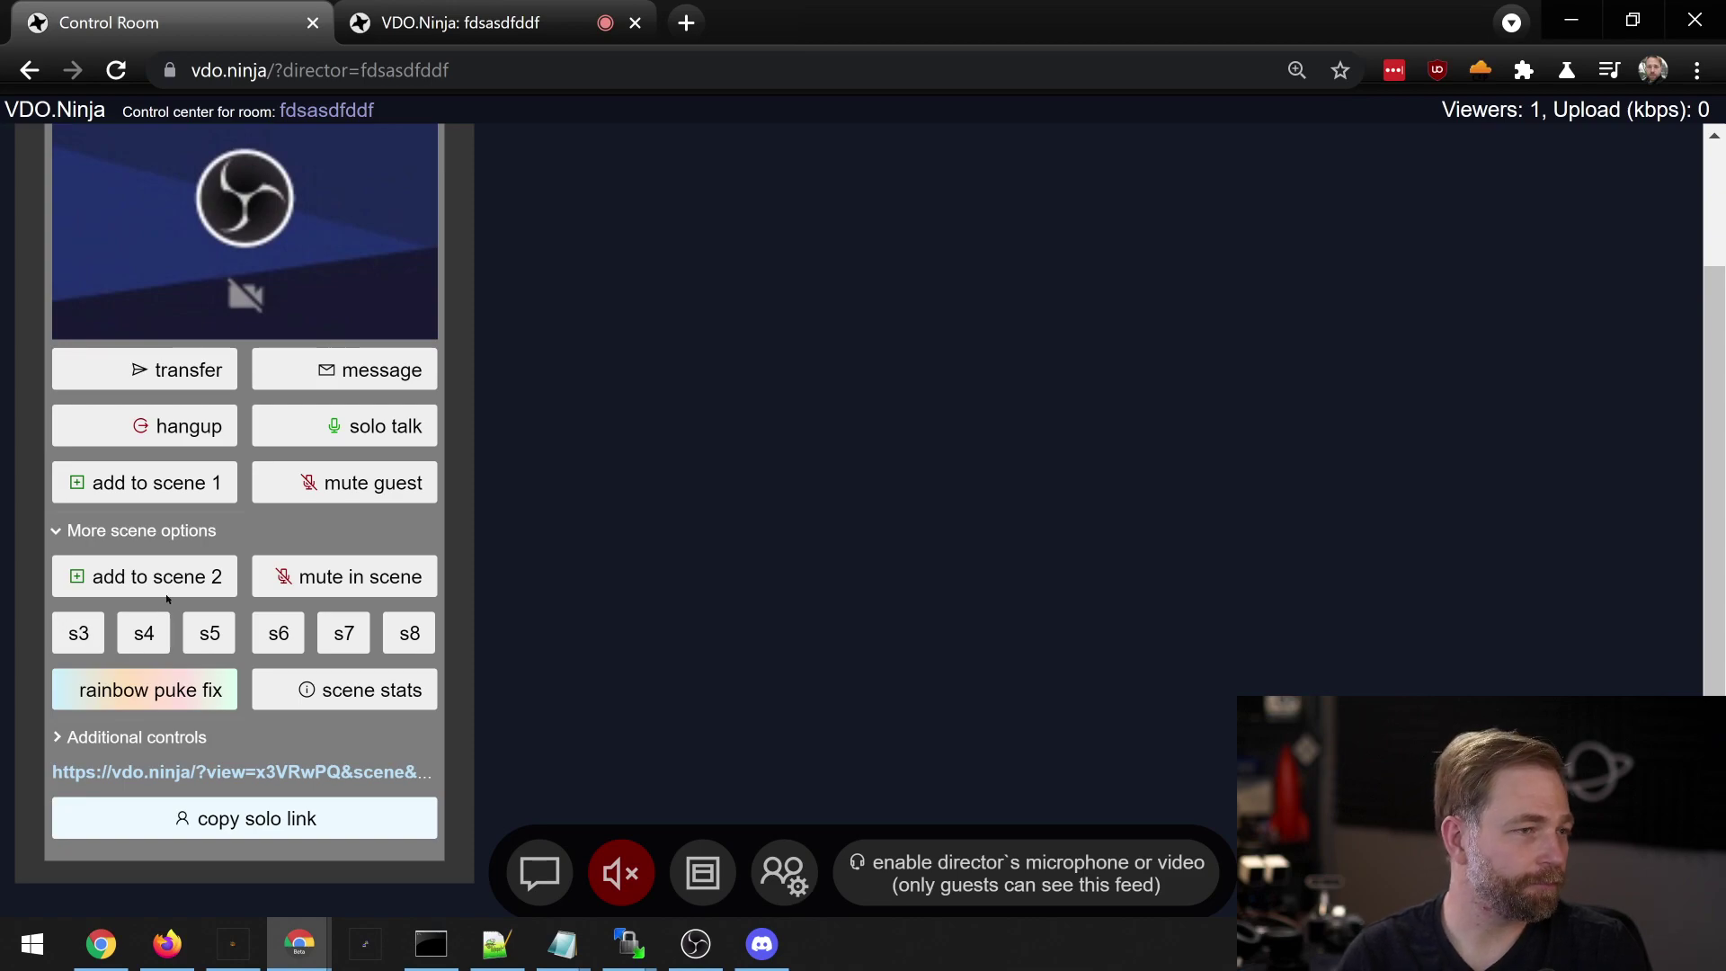
- Expand the invite and scene links and turn Auto-add guests off, so the link uses scene=1
scroll(75, 649, up, 2)
click(50, 162)
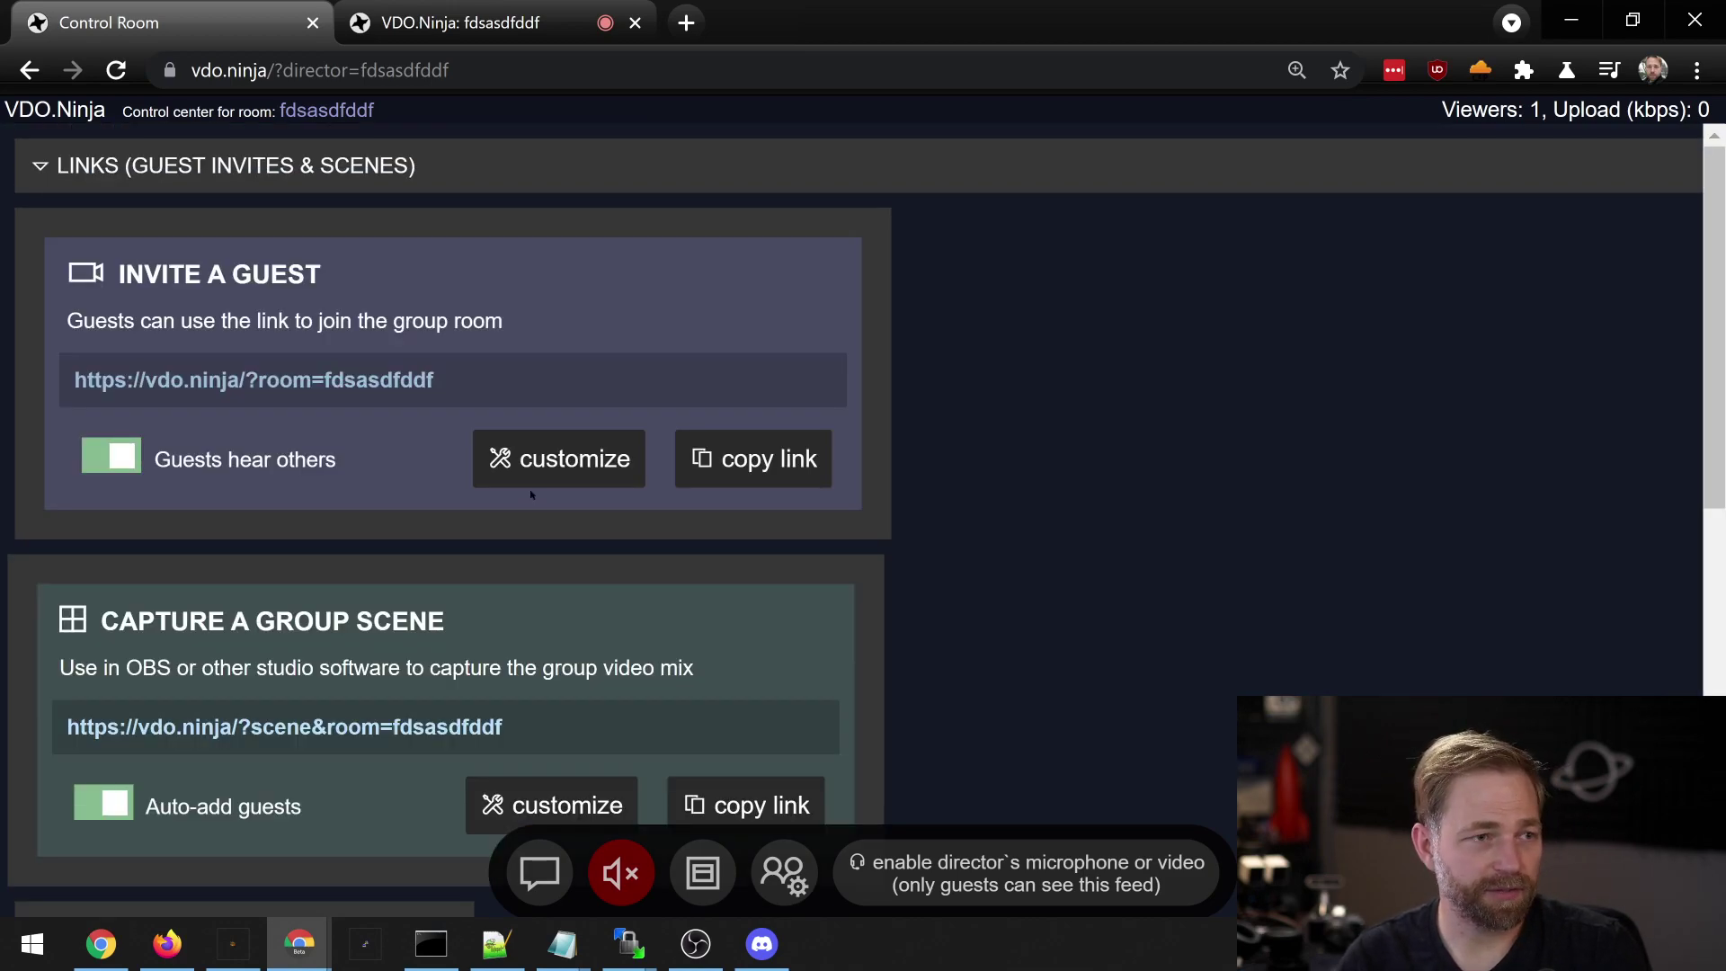
scroll(531, 493, down, 3)
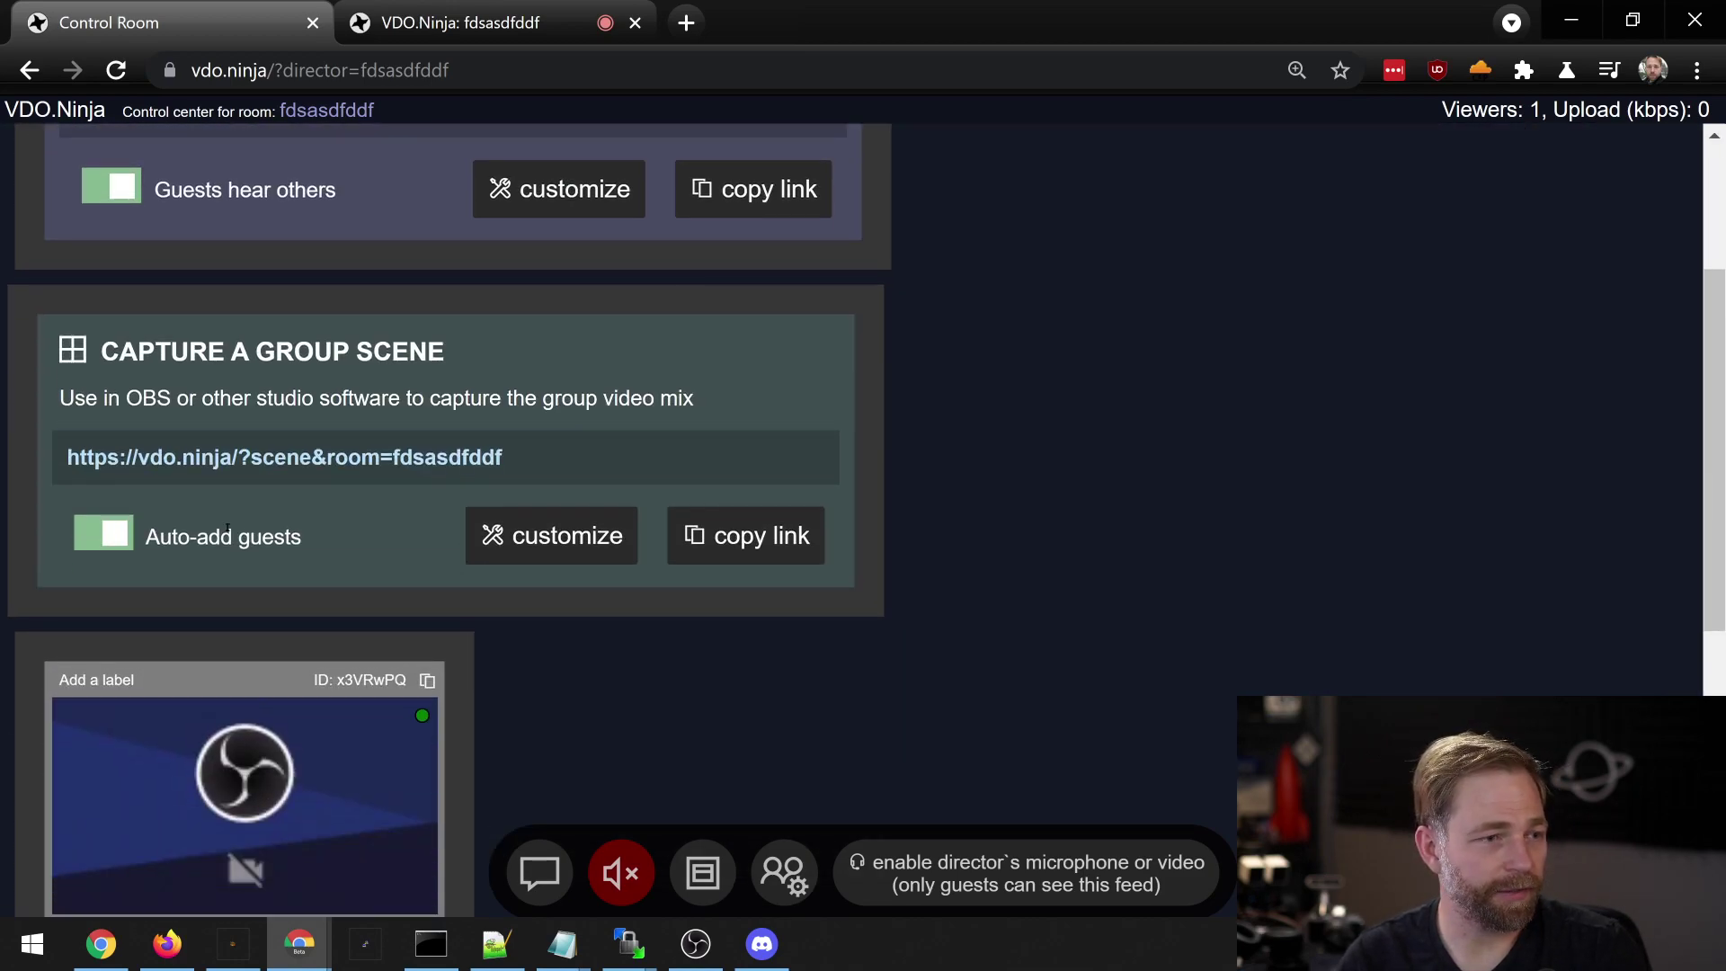
click(132, 538)
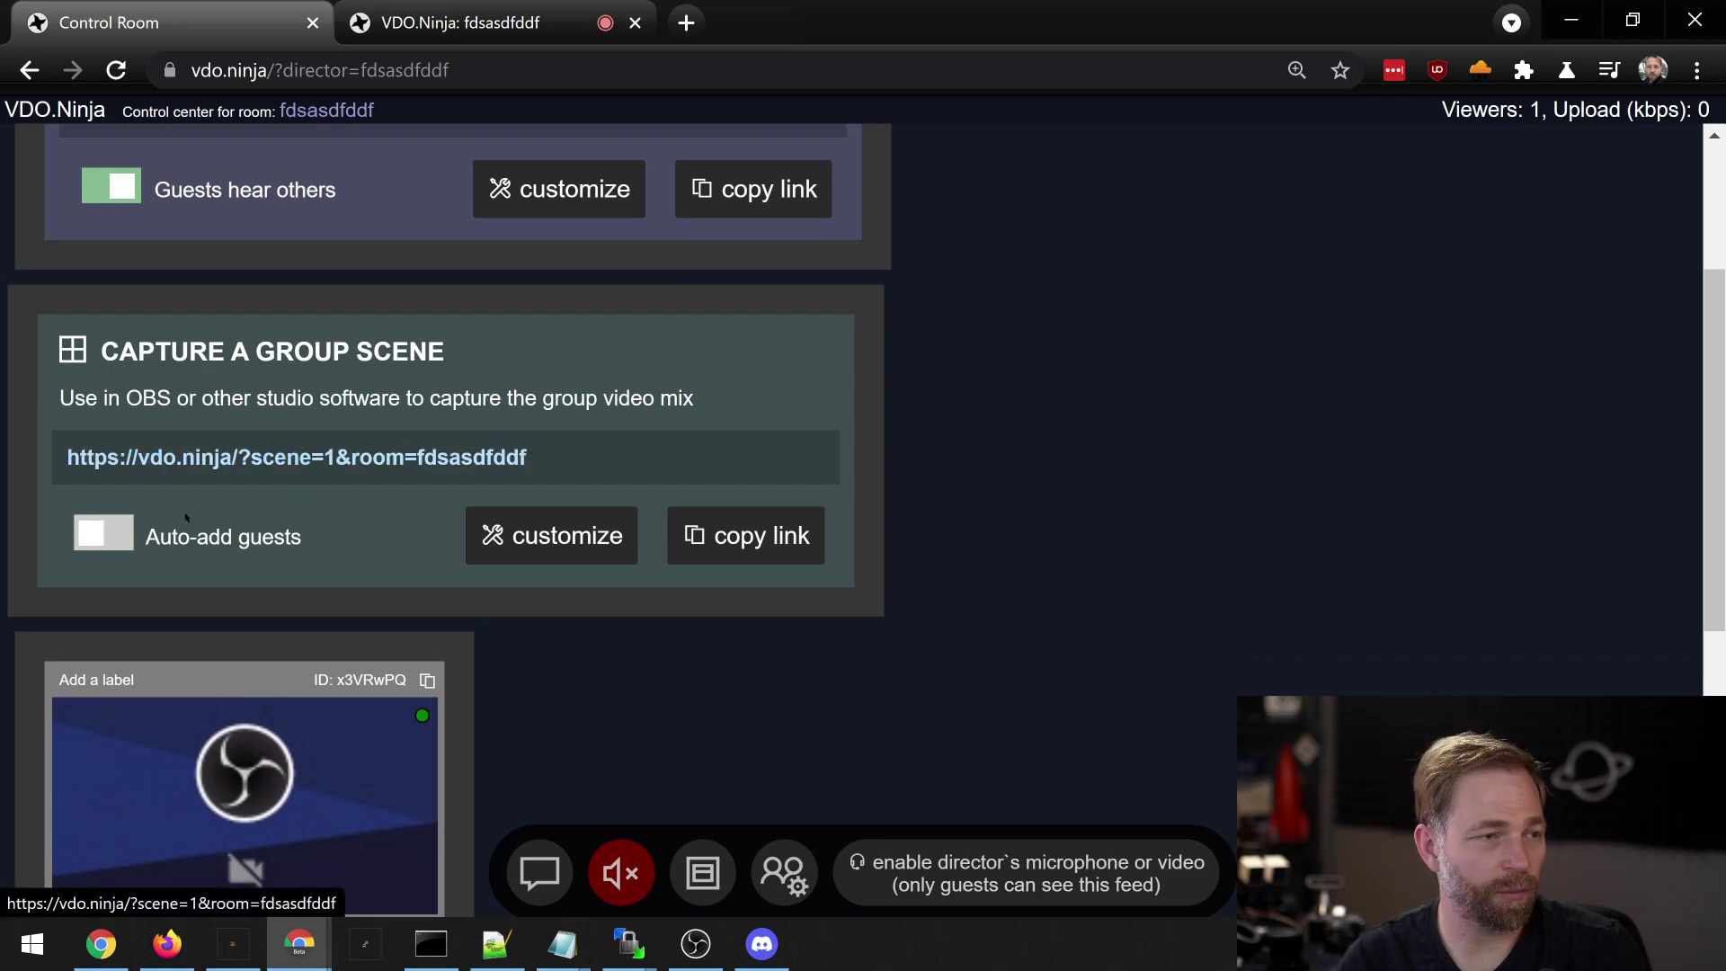
click(89, 536)
click(88, 536)
click(88, 536)
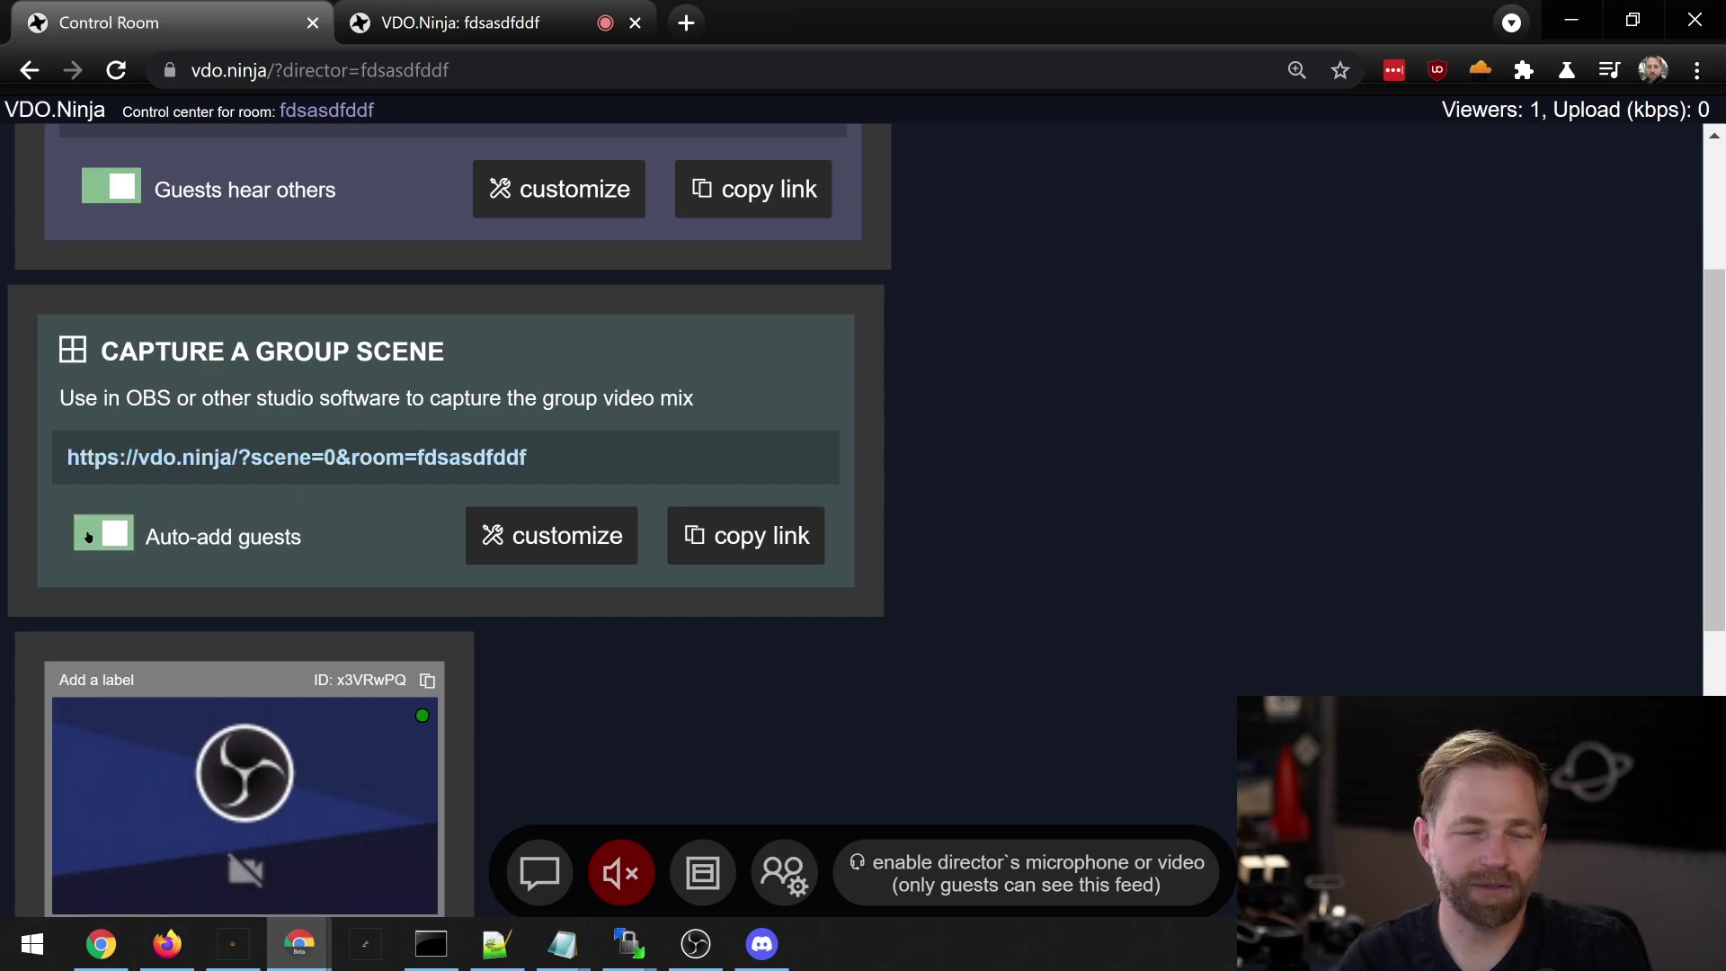
click(89, 535)
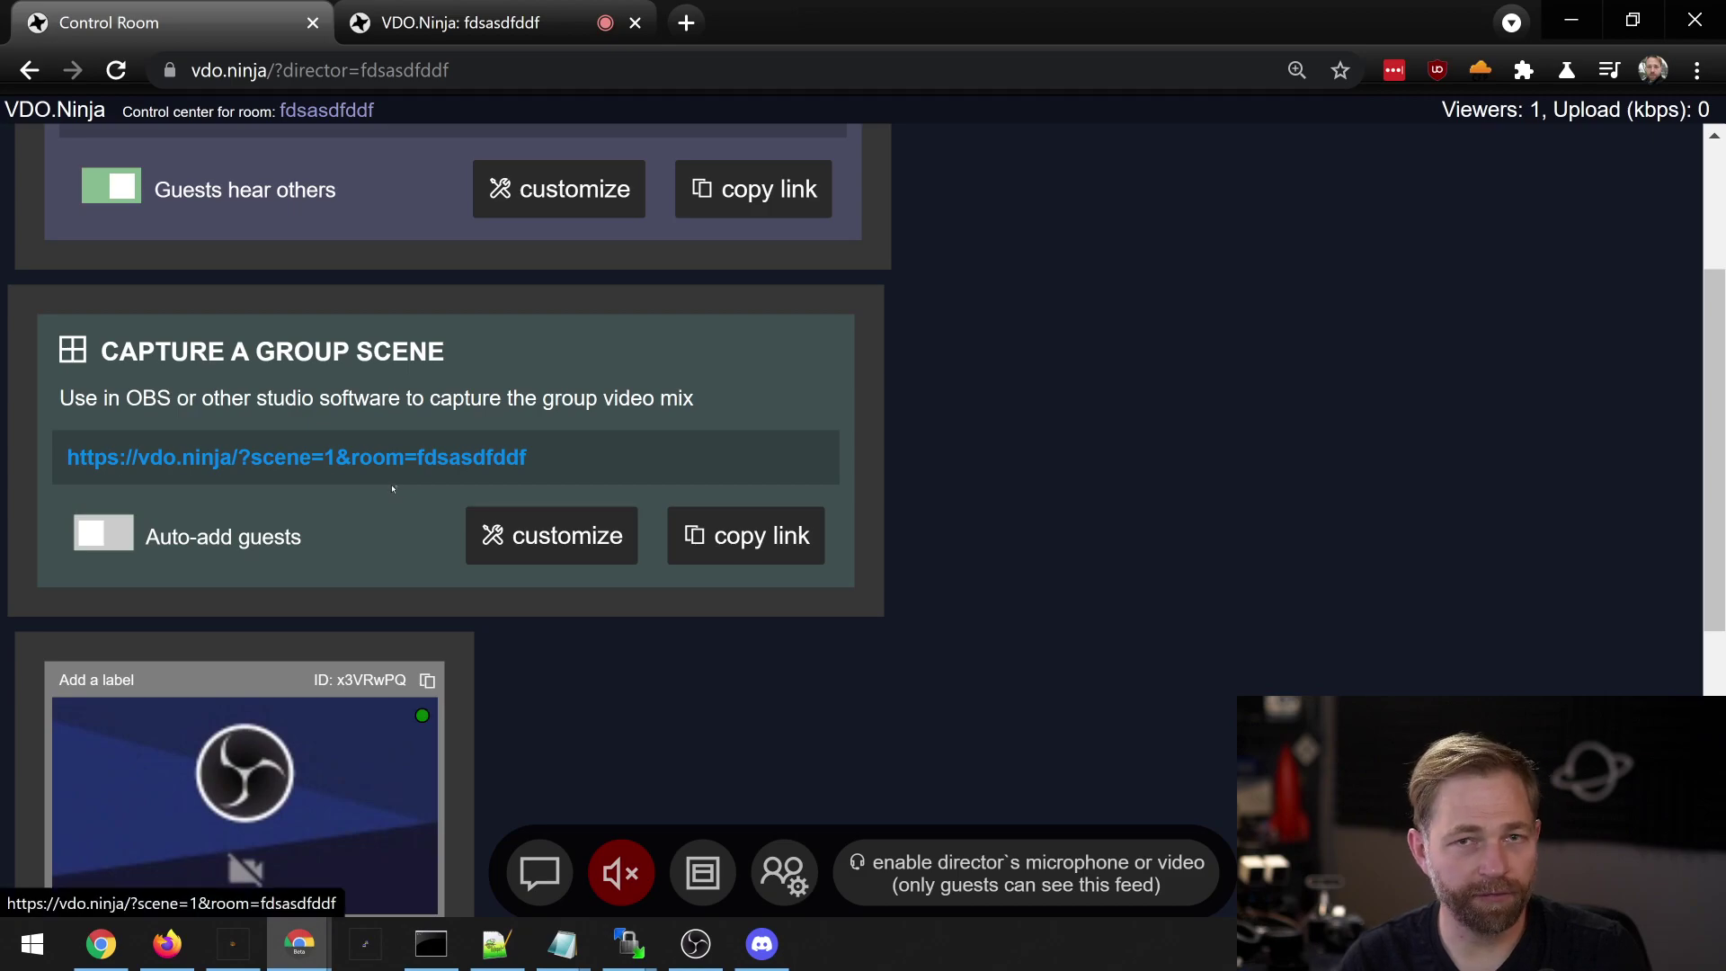
scroll(391, 490, down, 1)
scroll(391, 494, down, 5)
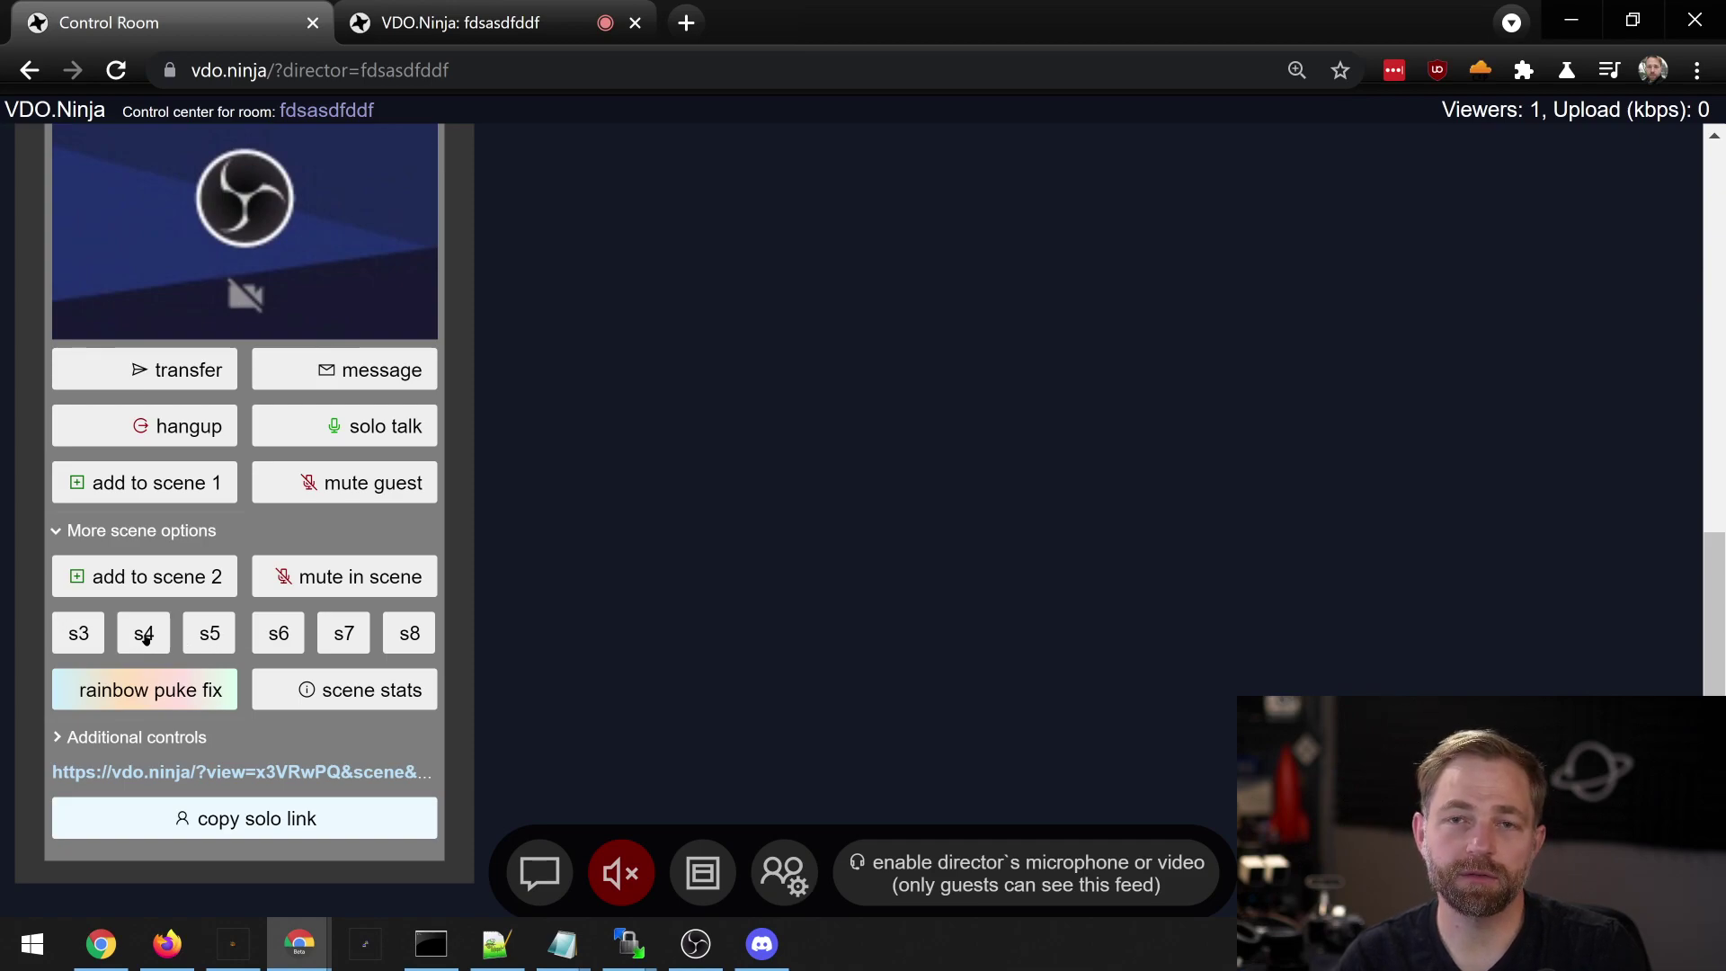
- Toggle the guest into scenes s5, s6, s7 and back out, then copy the scene=1 group link
click(210, 633)
click(345, 633)
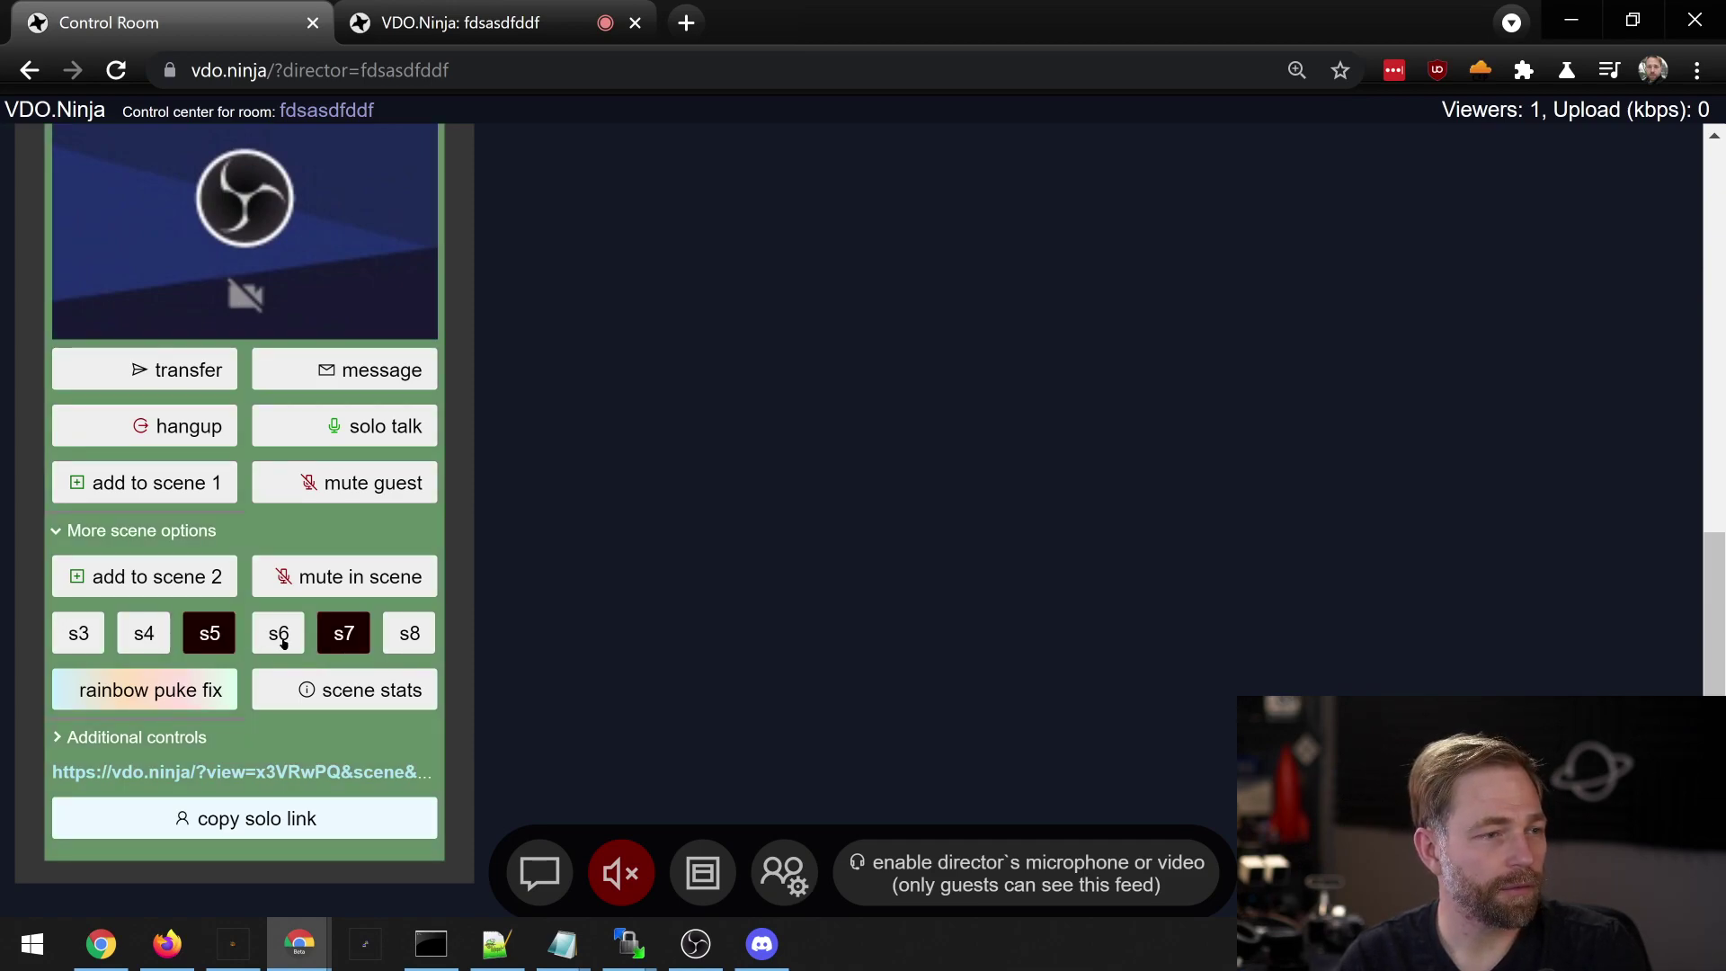
click(279, 633)
click(216, 636)
click(344, 634)
click(279, 634)
scroll(351, 558, up, 7)
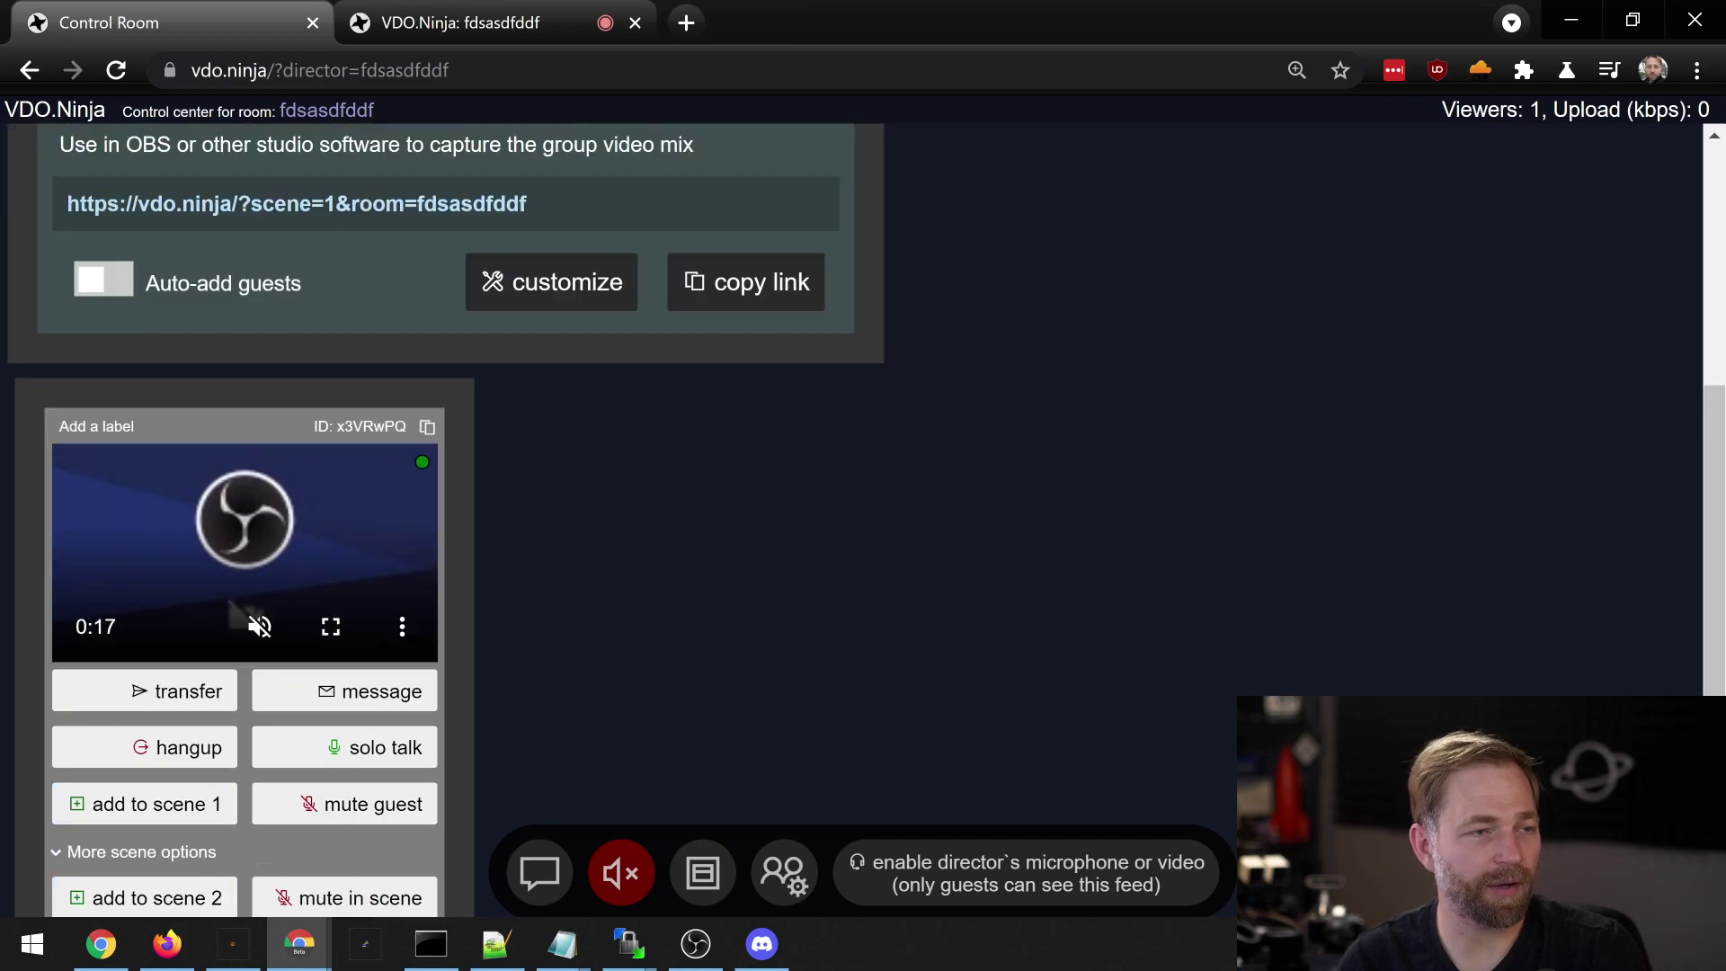
click(350, 558)
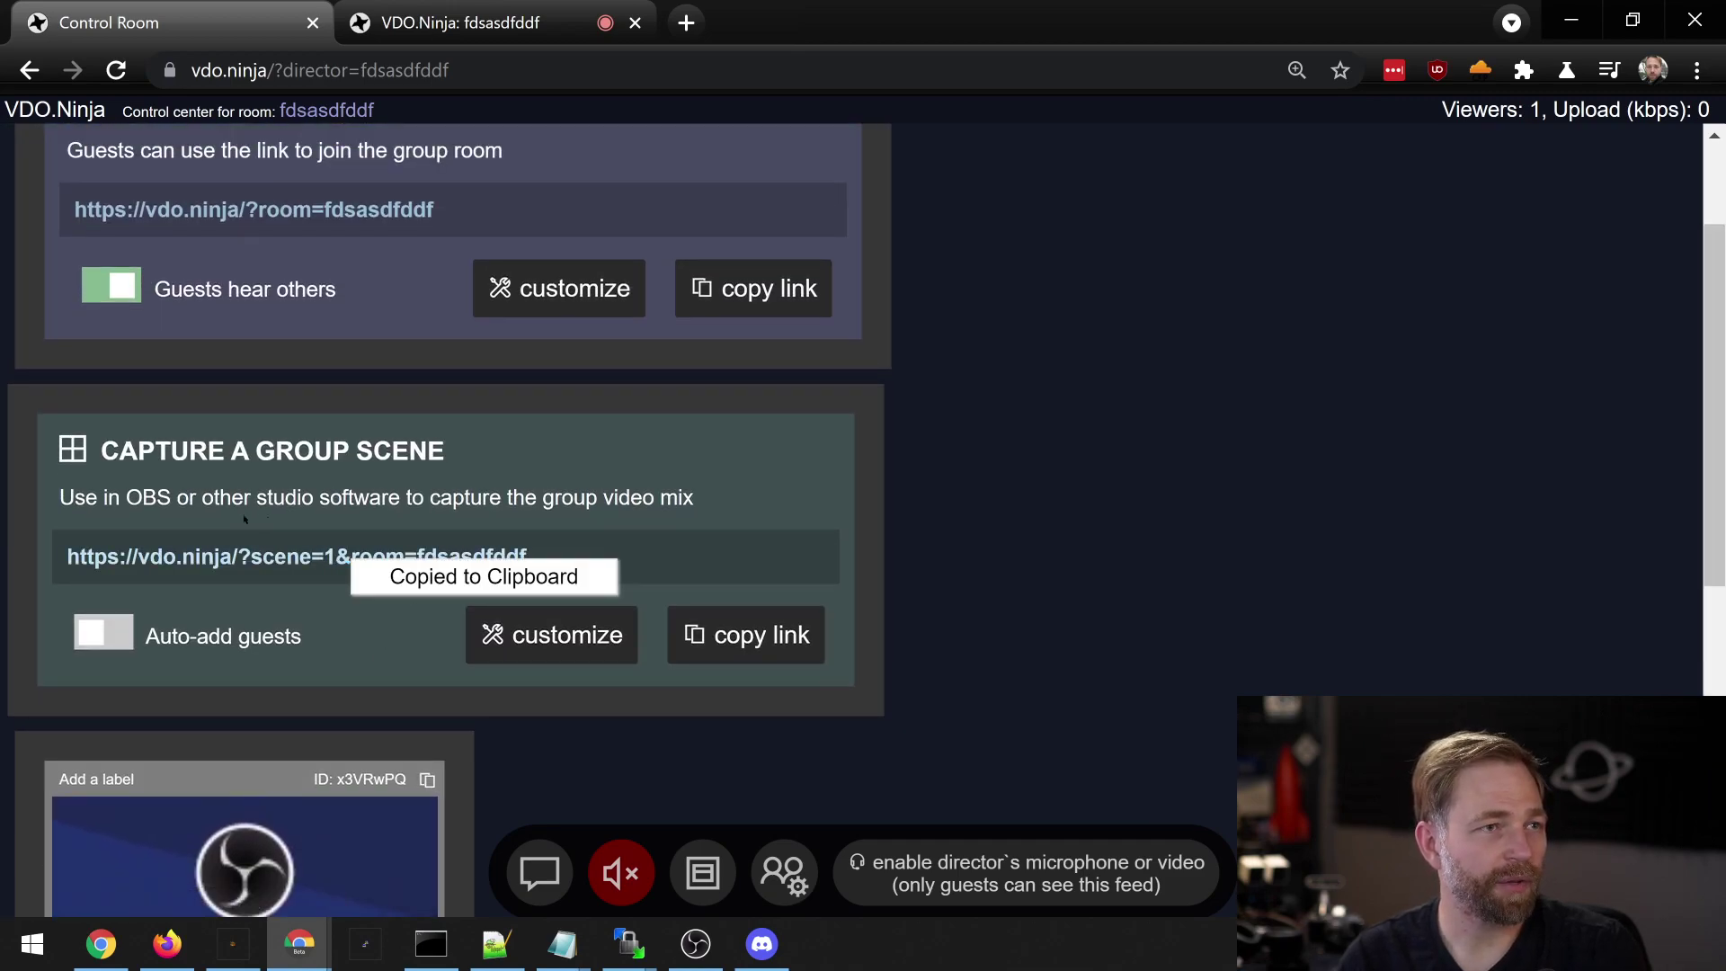
- In a new tab, load the group scene link with its scene changed to 'steve'
click(686, 22)
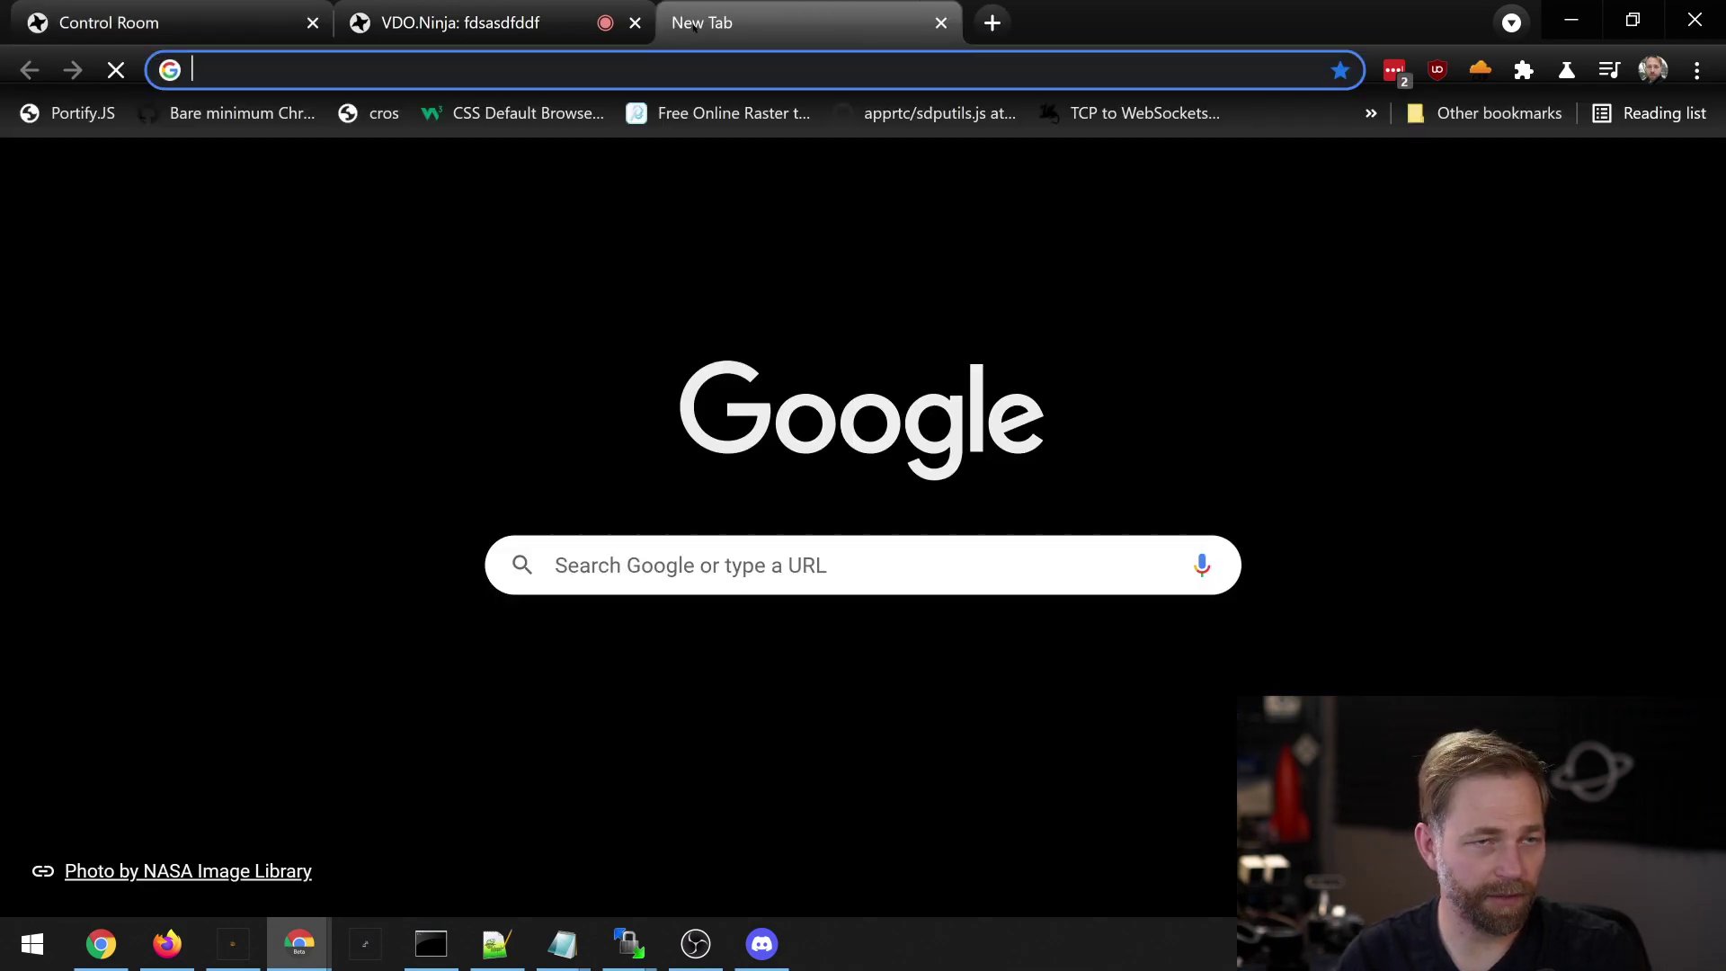
key(ctrl+v)
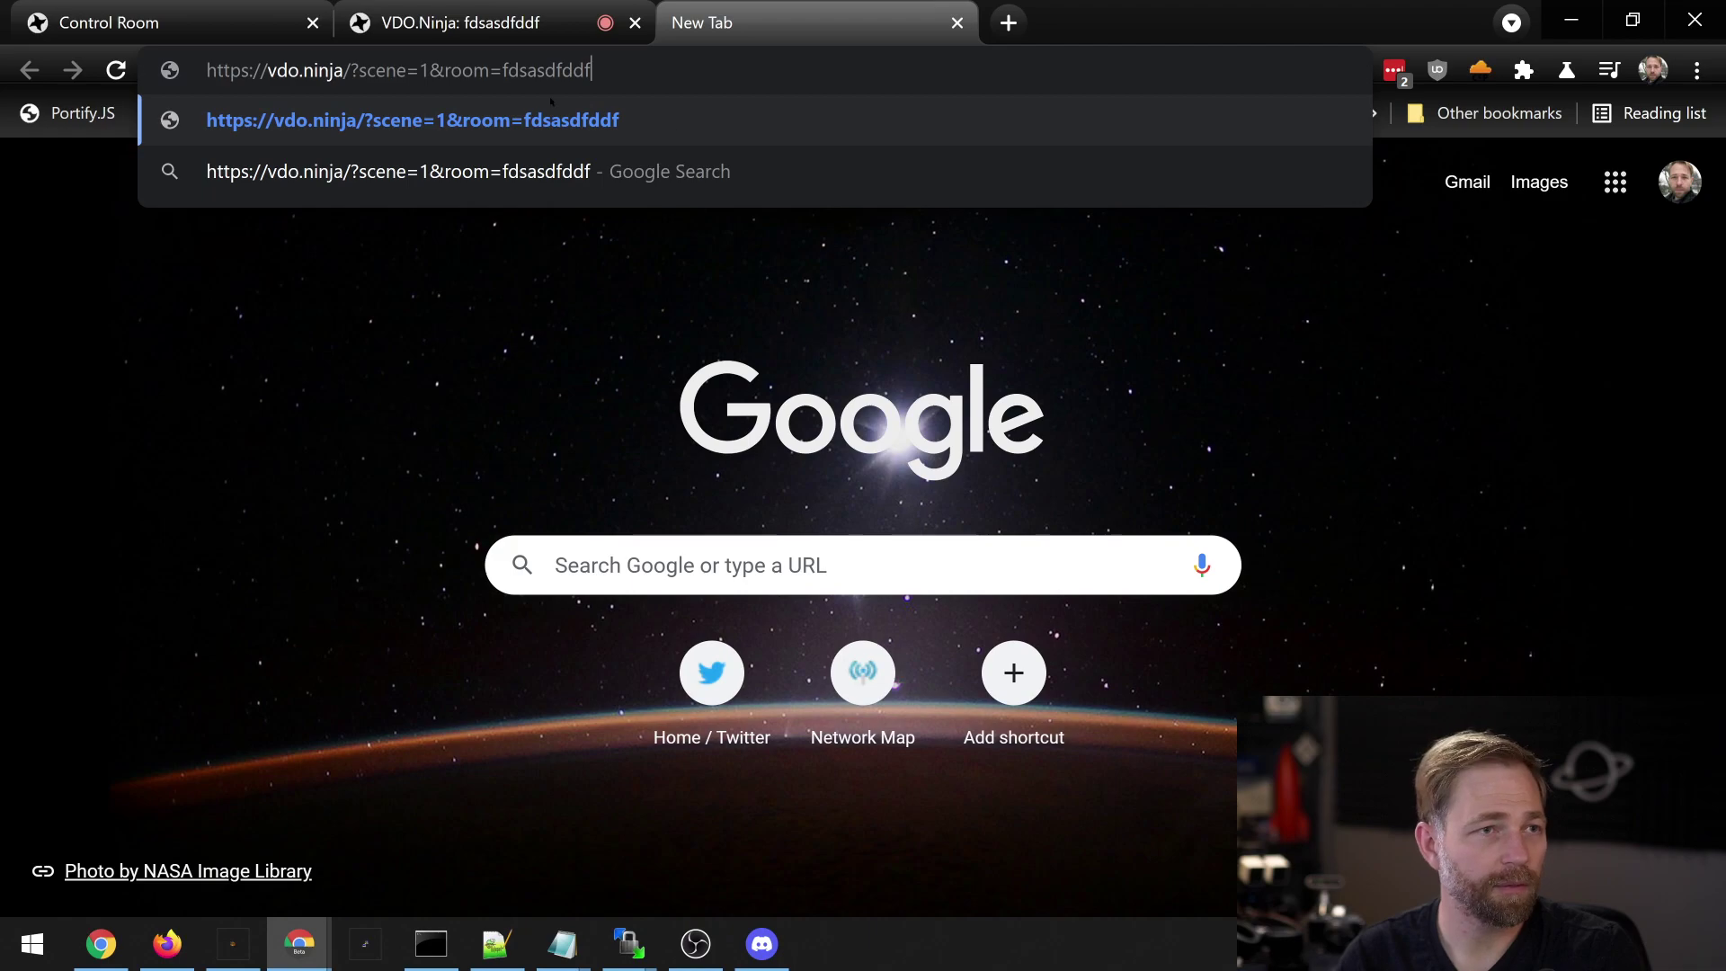
double_click(426, 70)
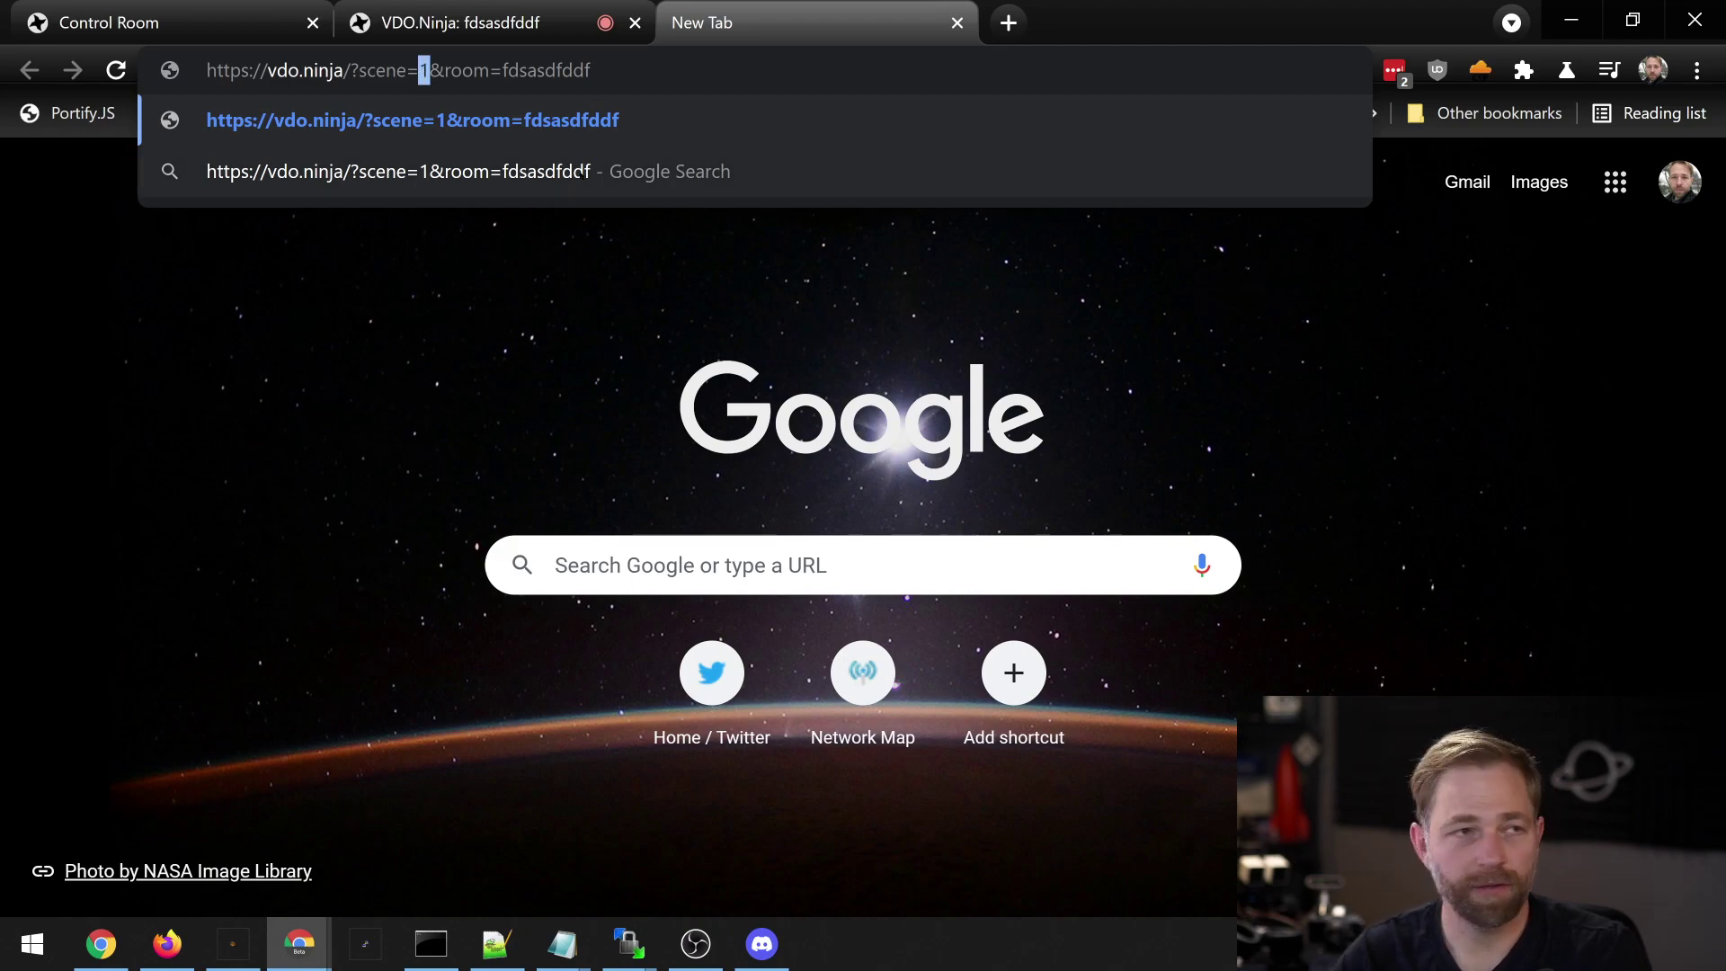
text(steve)
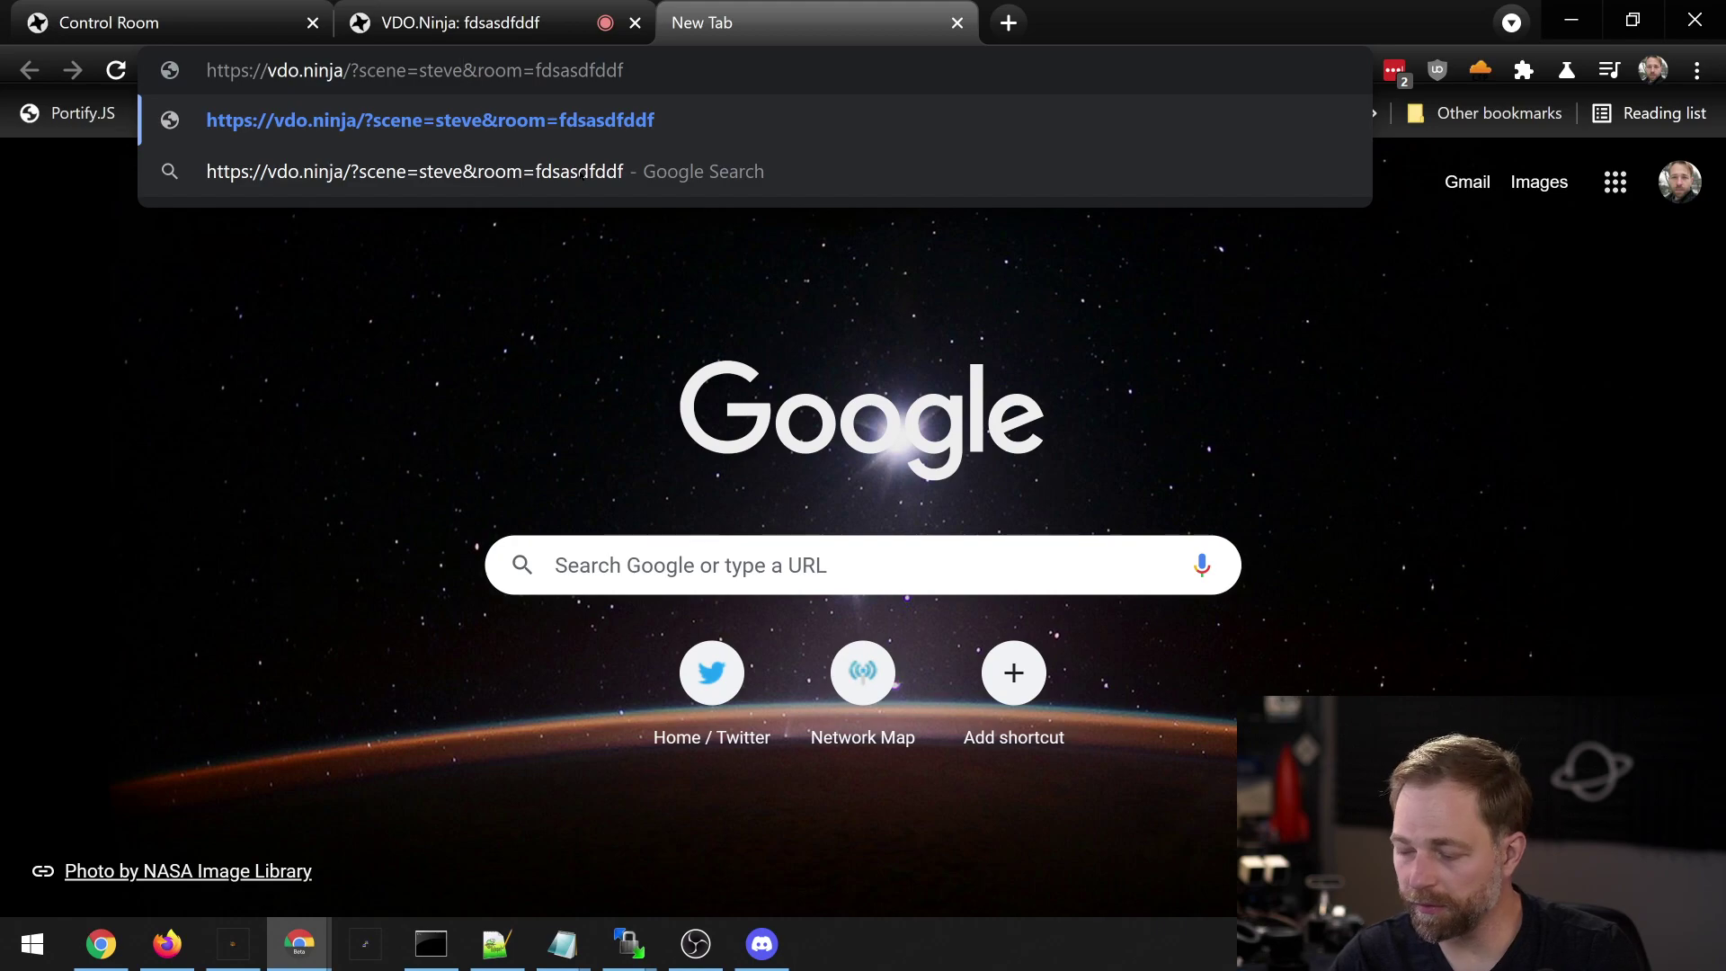
key(Return)
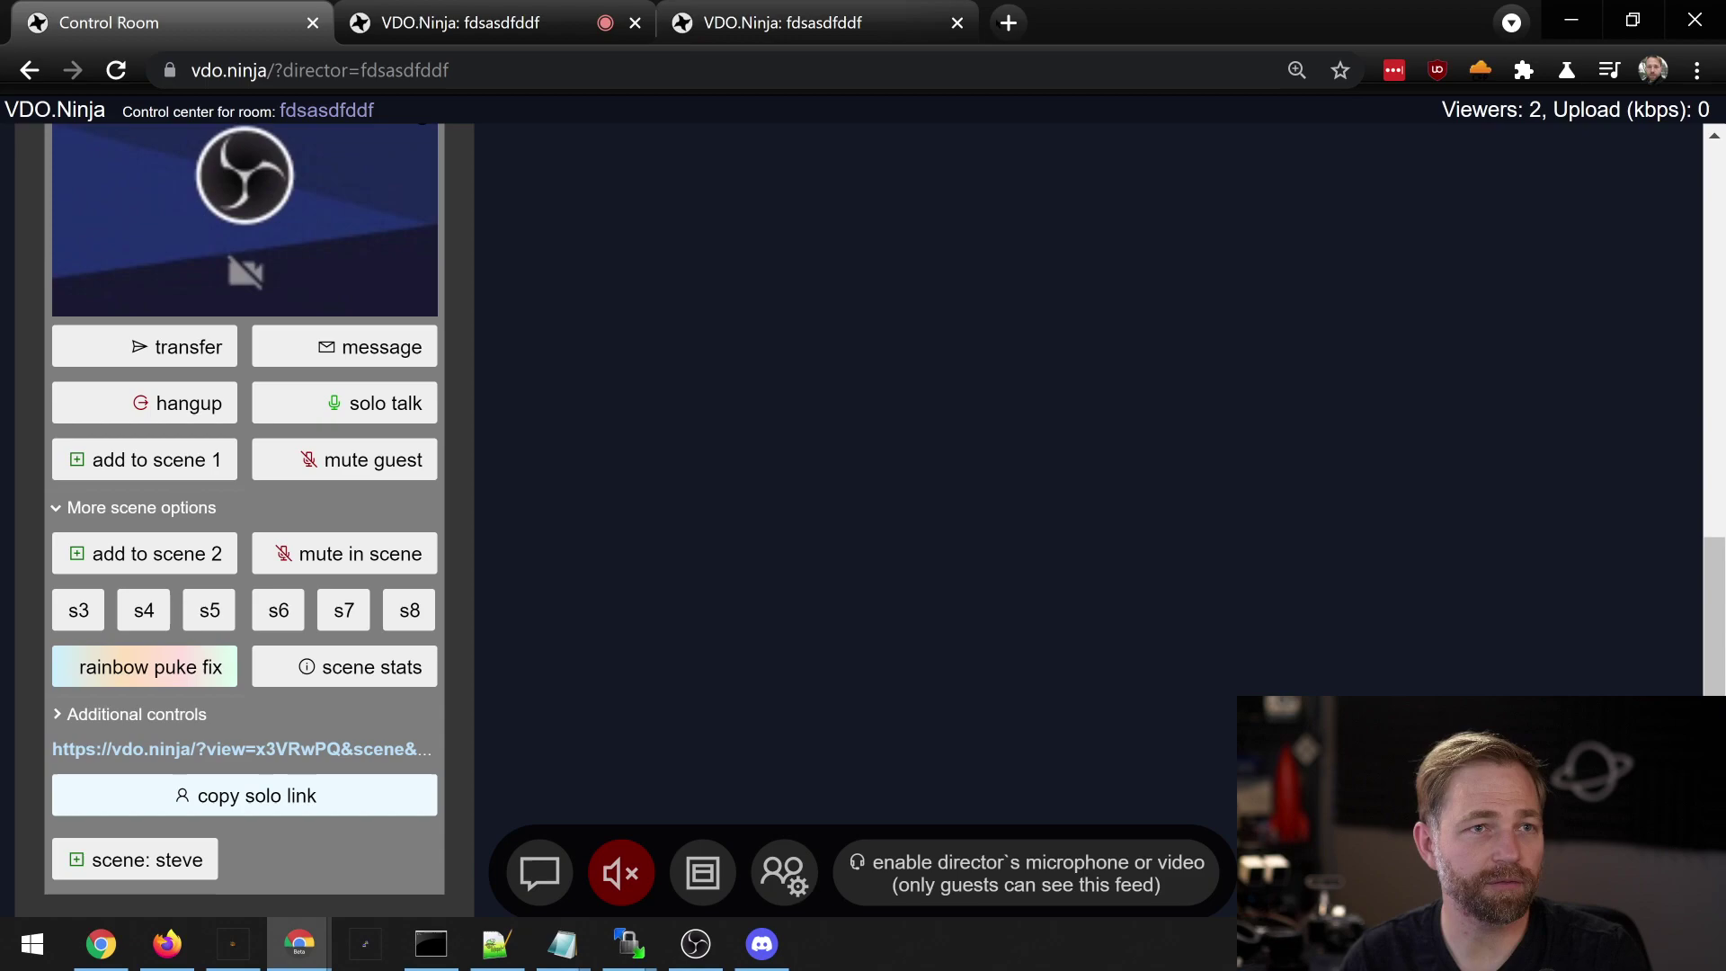
- In a new tab, load the group scene link with its scene changed to 'slot5'
click(1008, 23)
key(ctrl+v)
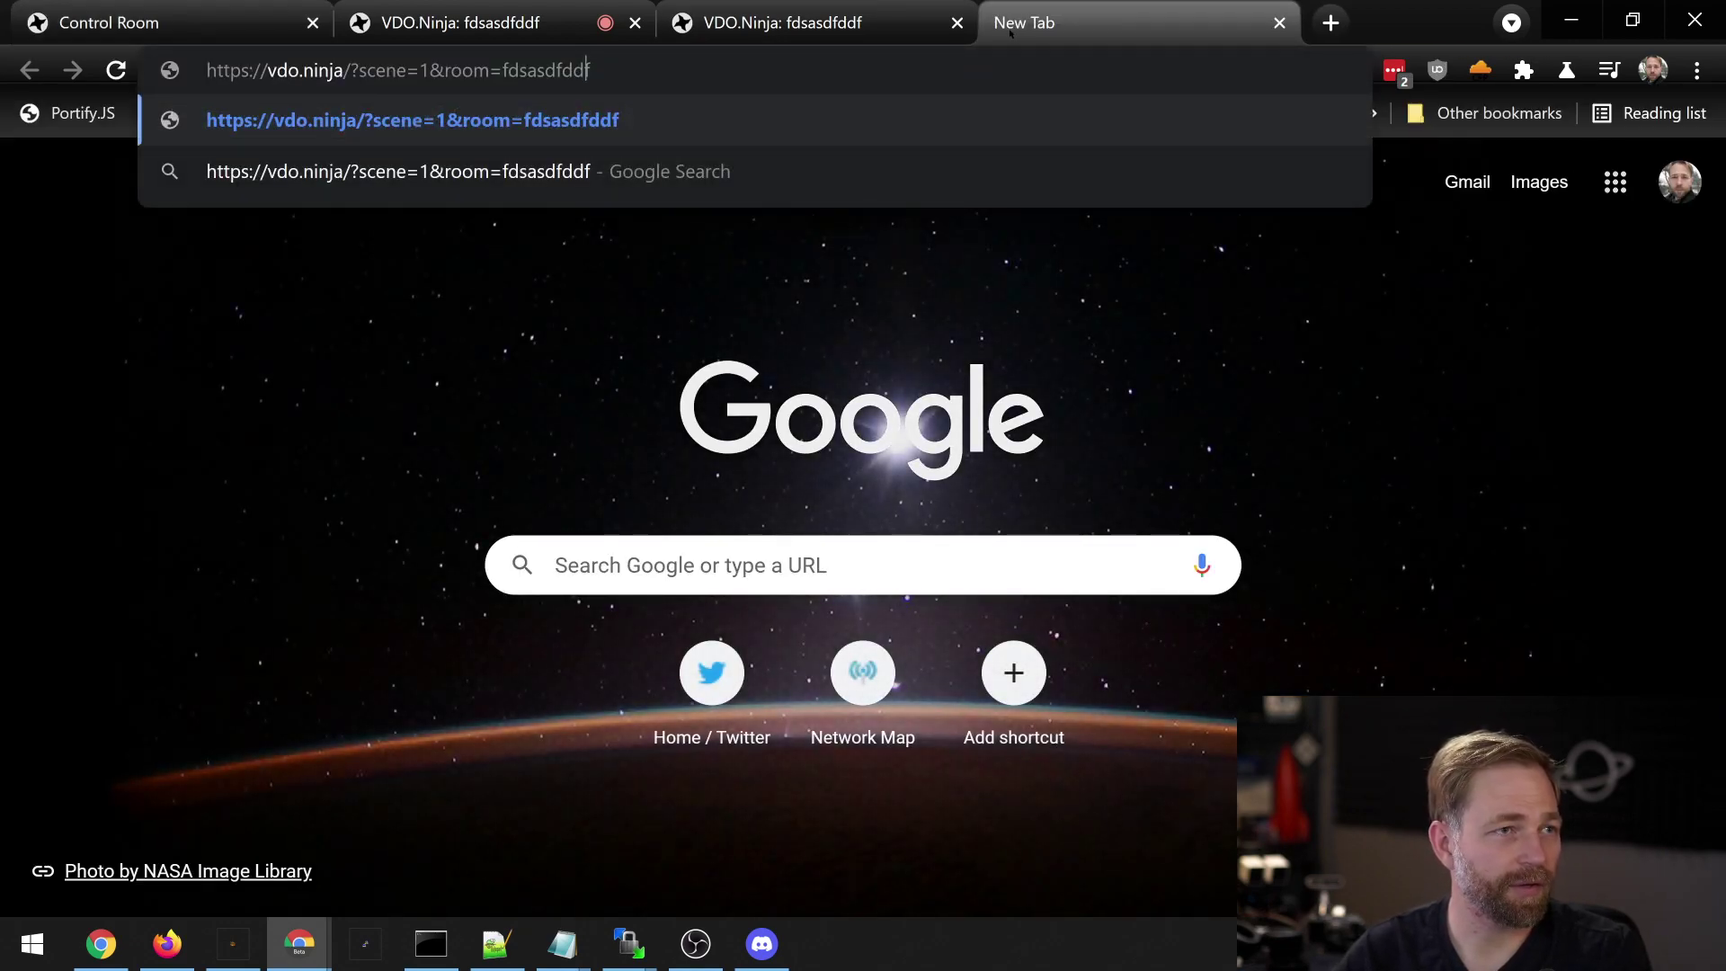
key(BackSpace)
text(slot5)
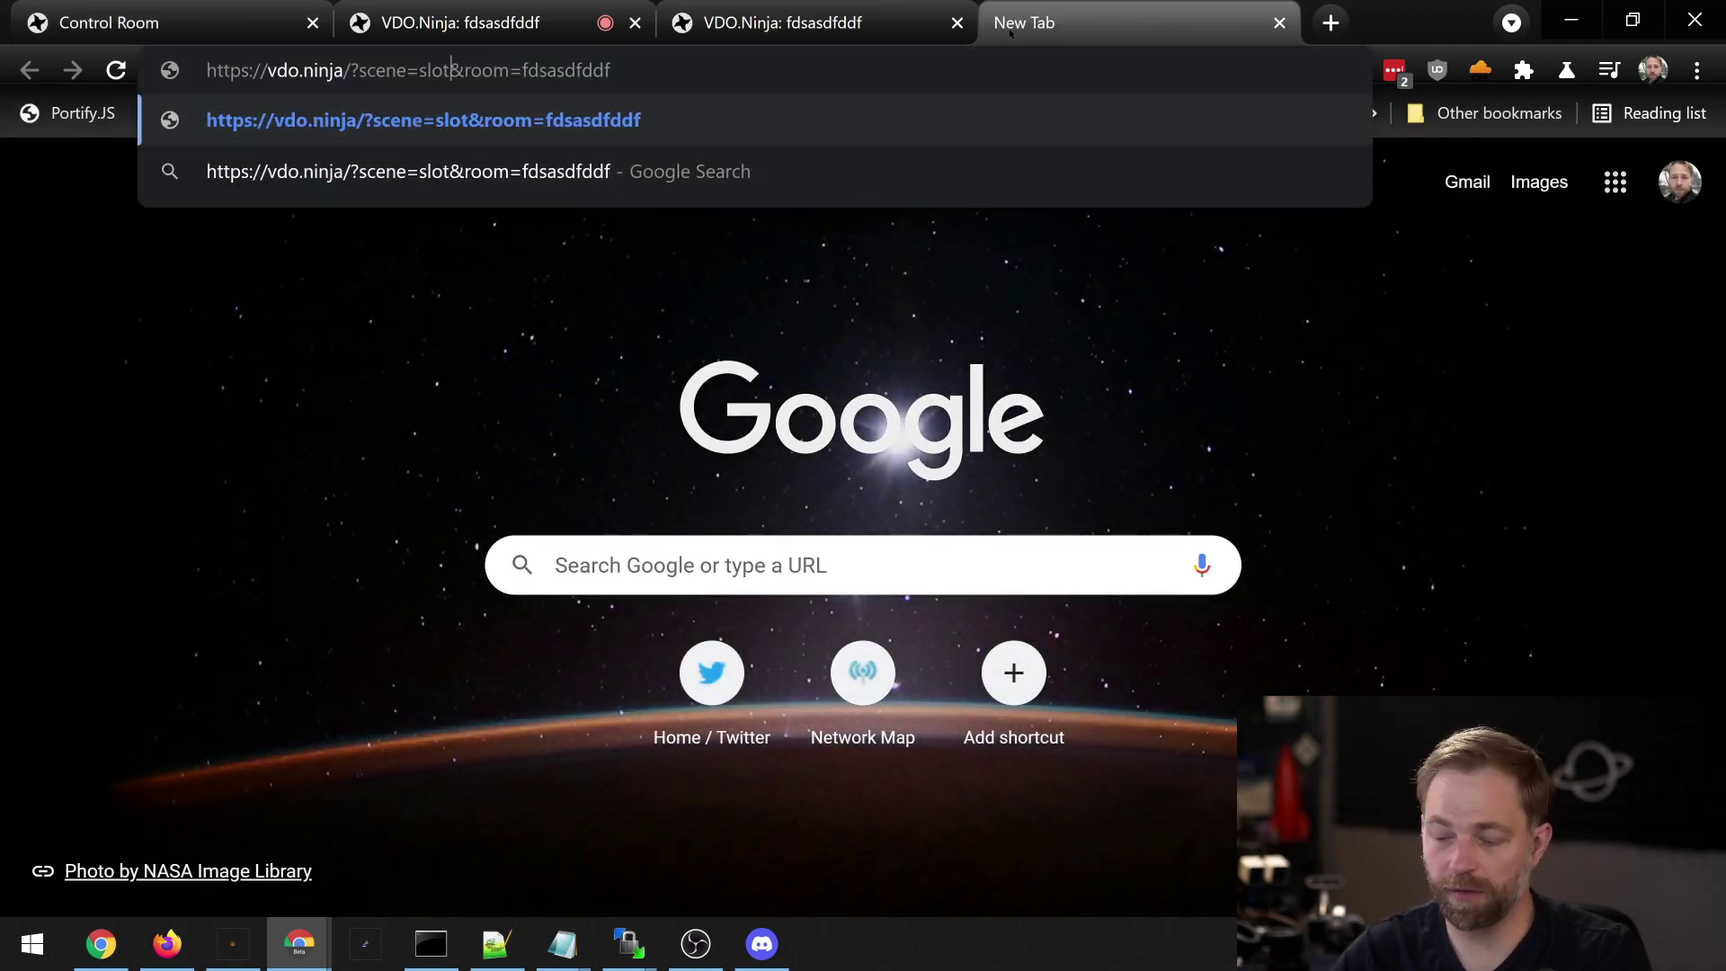
key(Return)
- Add the guest to scene slot5, checking its output tab, then collapse the extra scene options
key(ctrl+1)
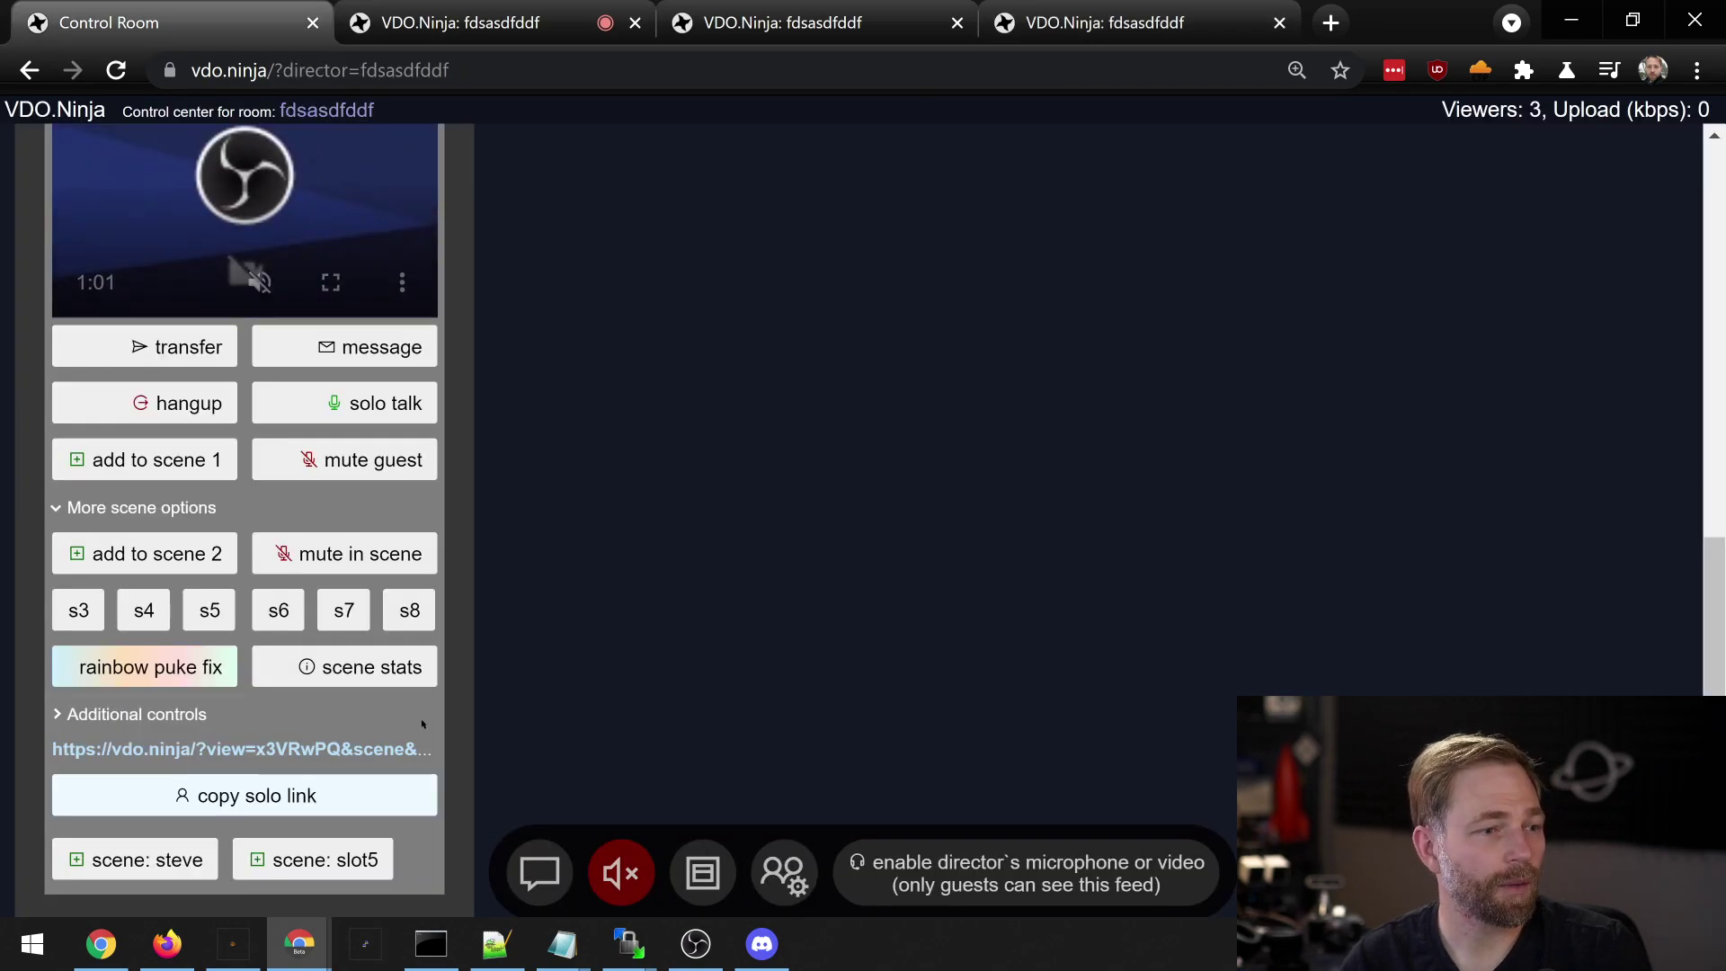
click(311, 865)
key(ctrl+4)
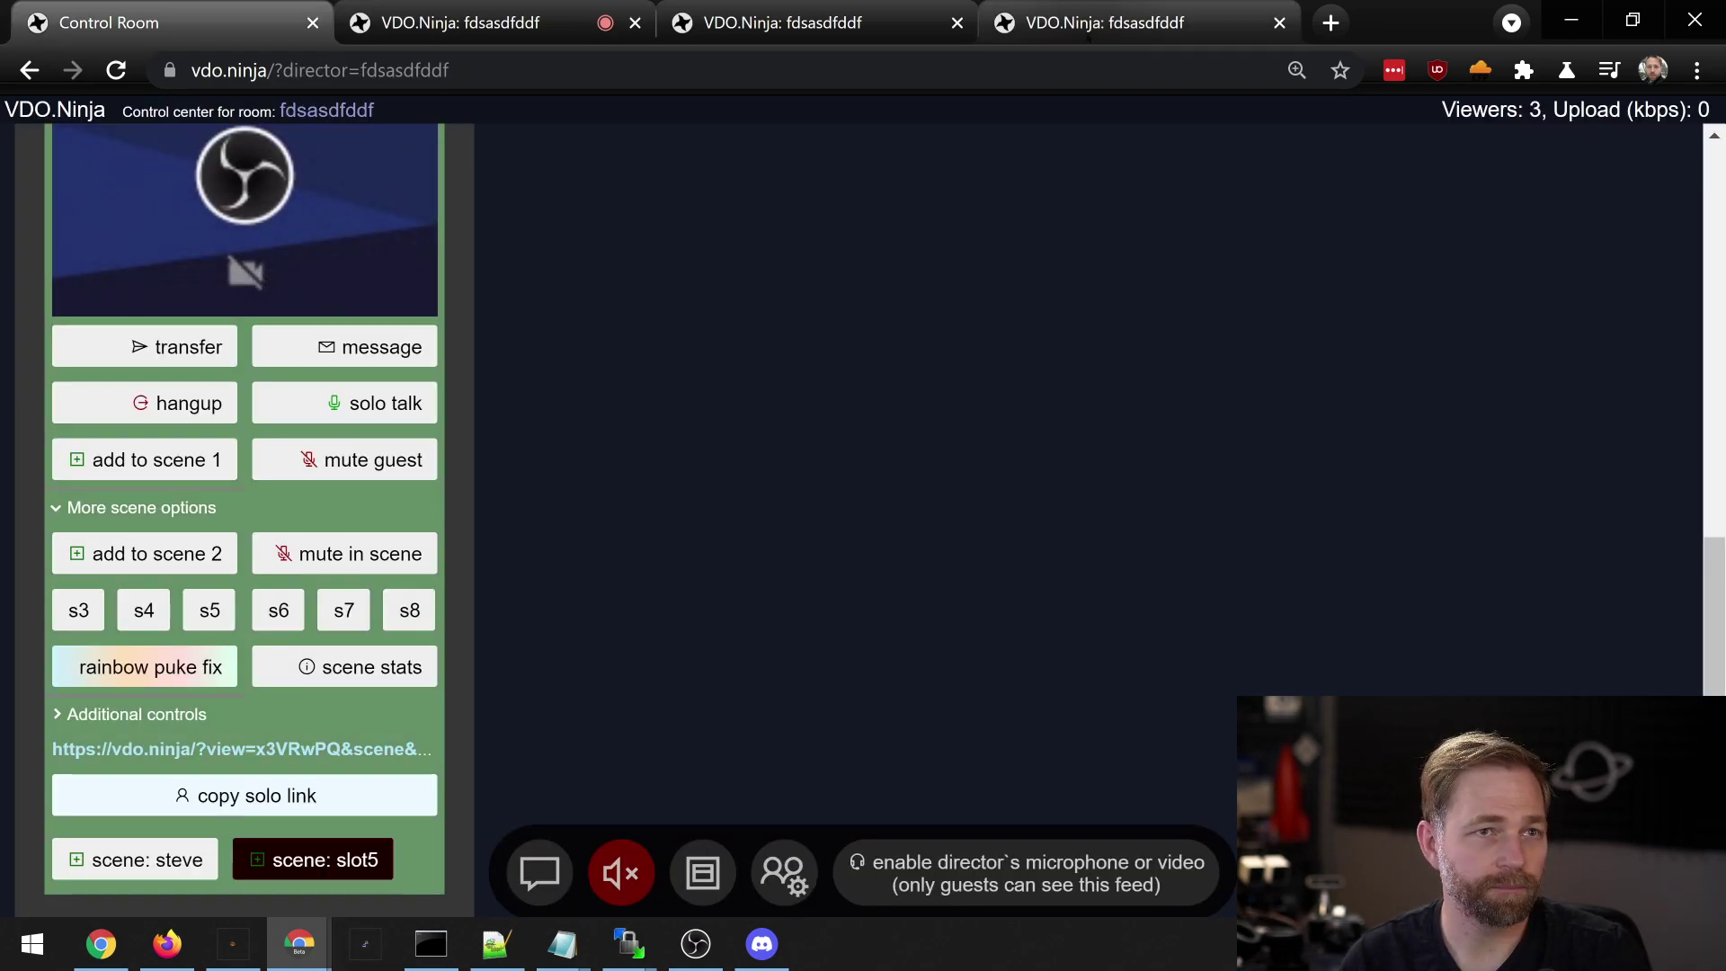
click(237, 36)
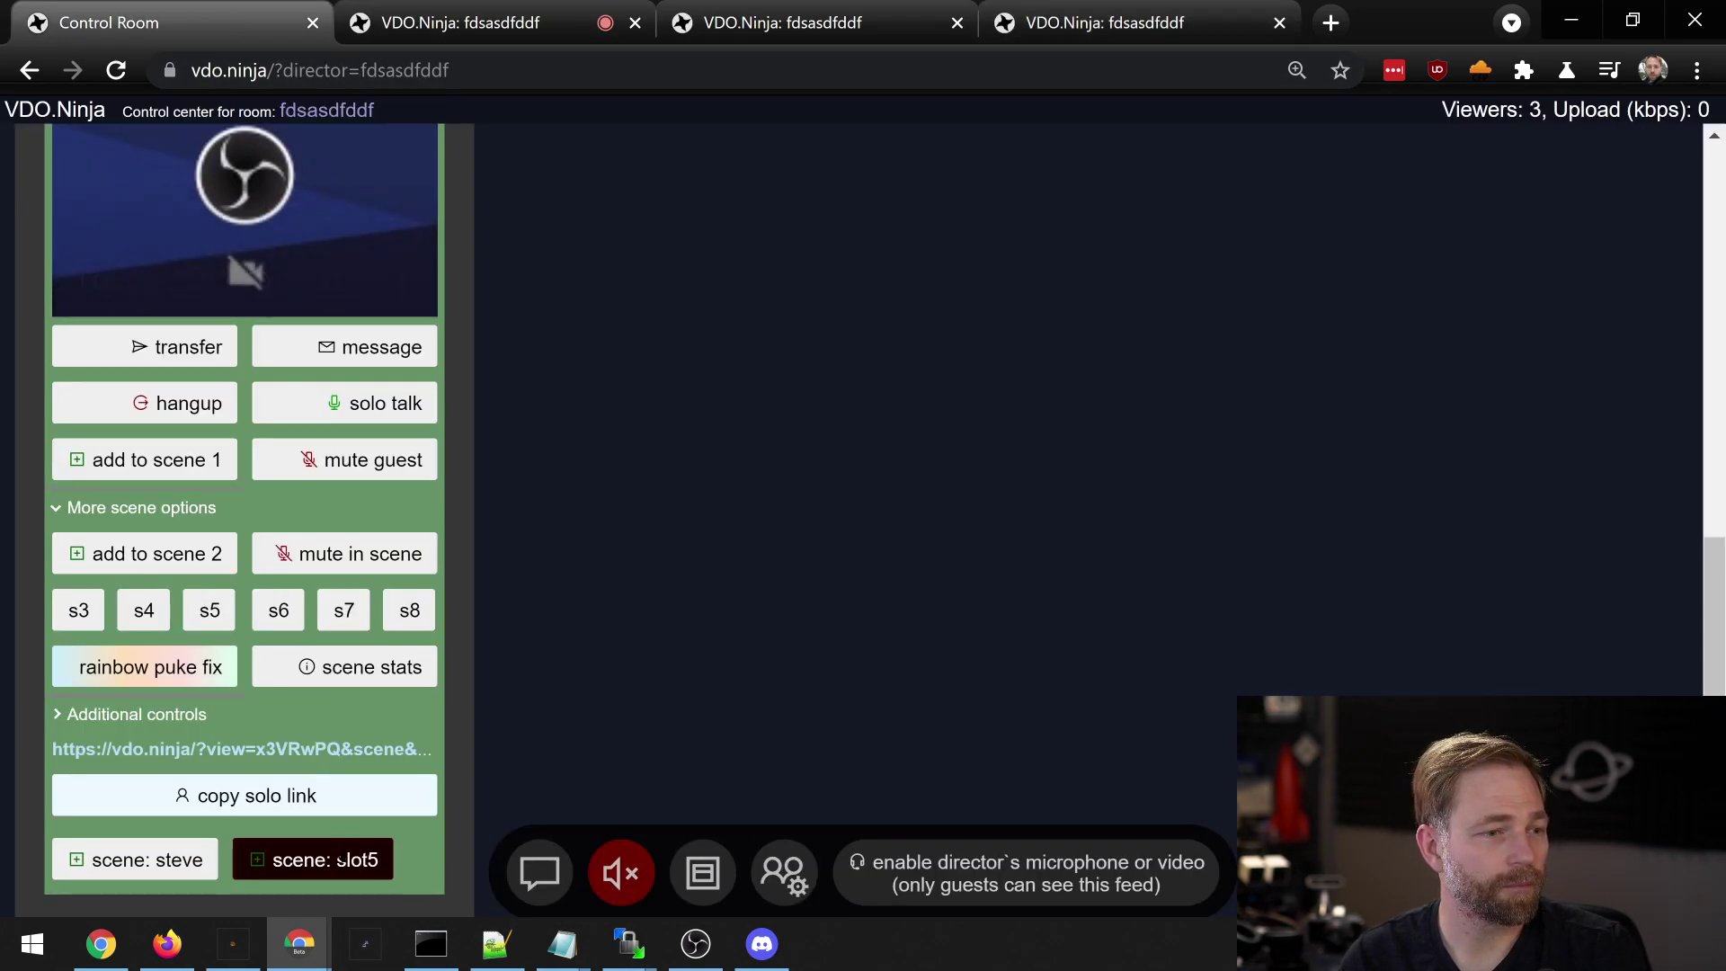
click(311, 866)
click(1124, 22)
key(ctrl+1)
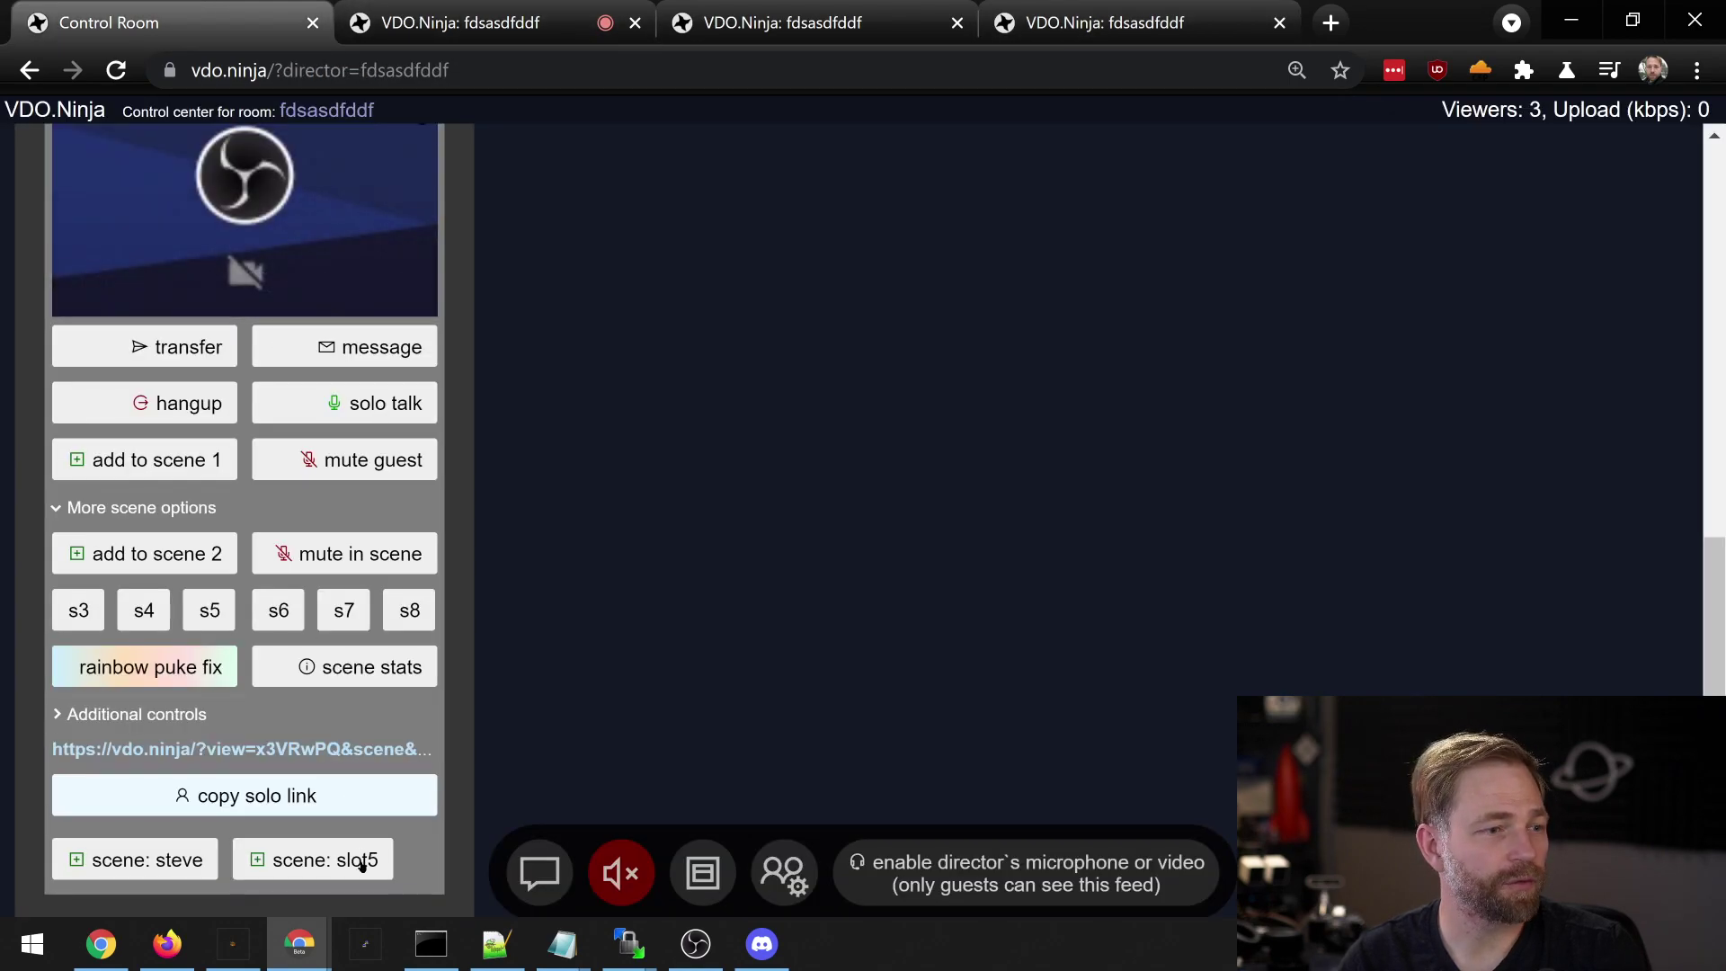
click(358, 861)
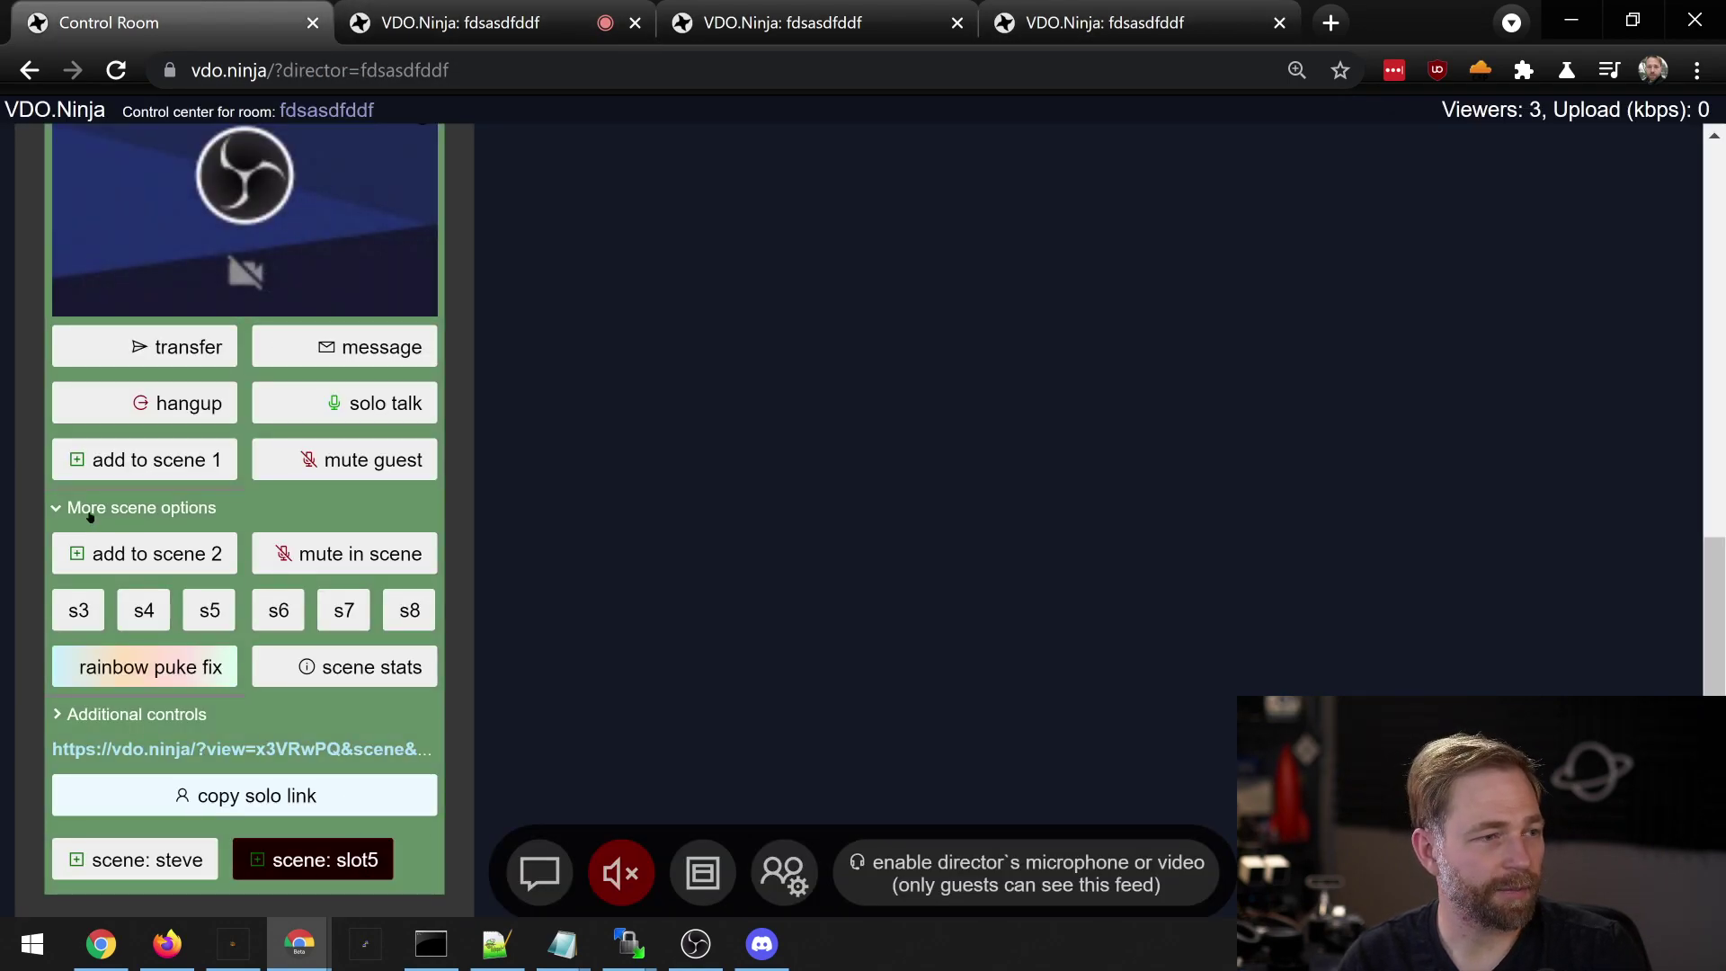
click(54, 507)
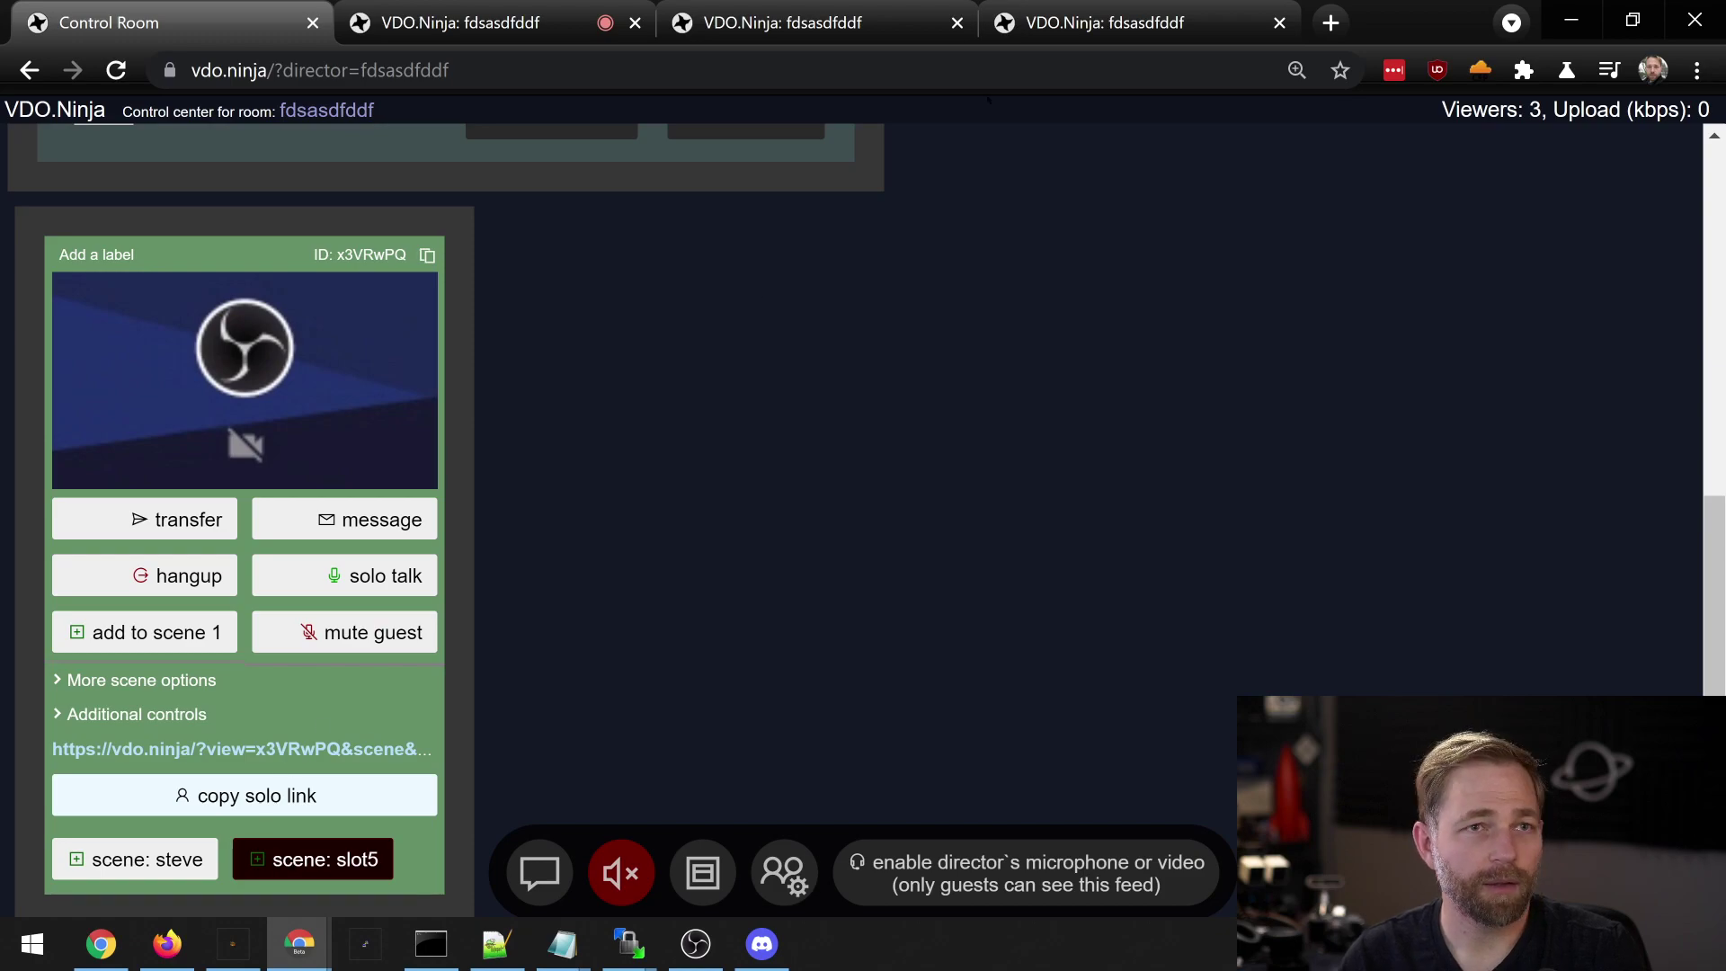
- Review the scene viewer tabs, then toggle the guest out of and back into scene slot5
key(ctrl+2)
key(ctrl+3)
click(226, 32)
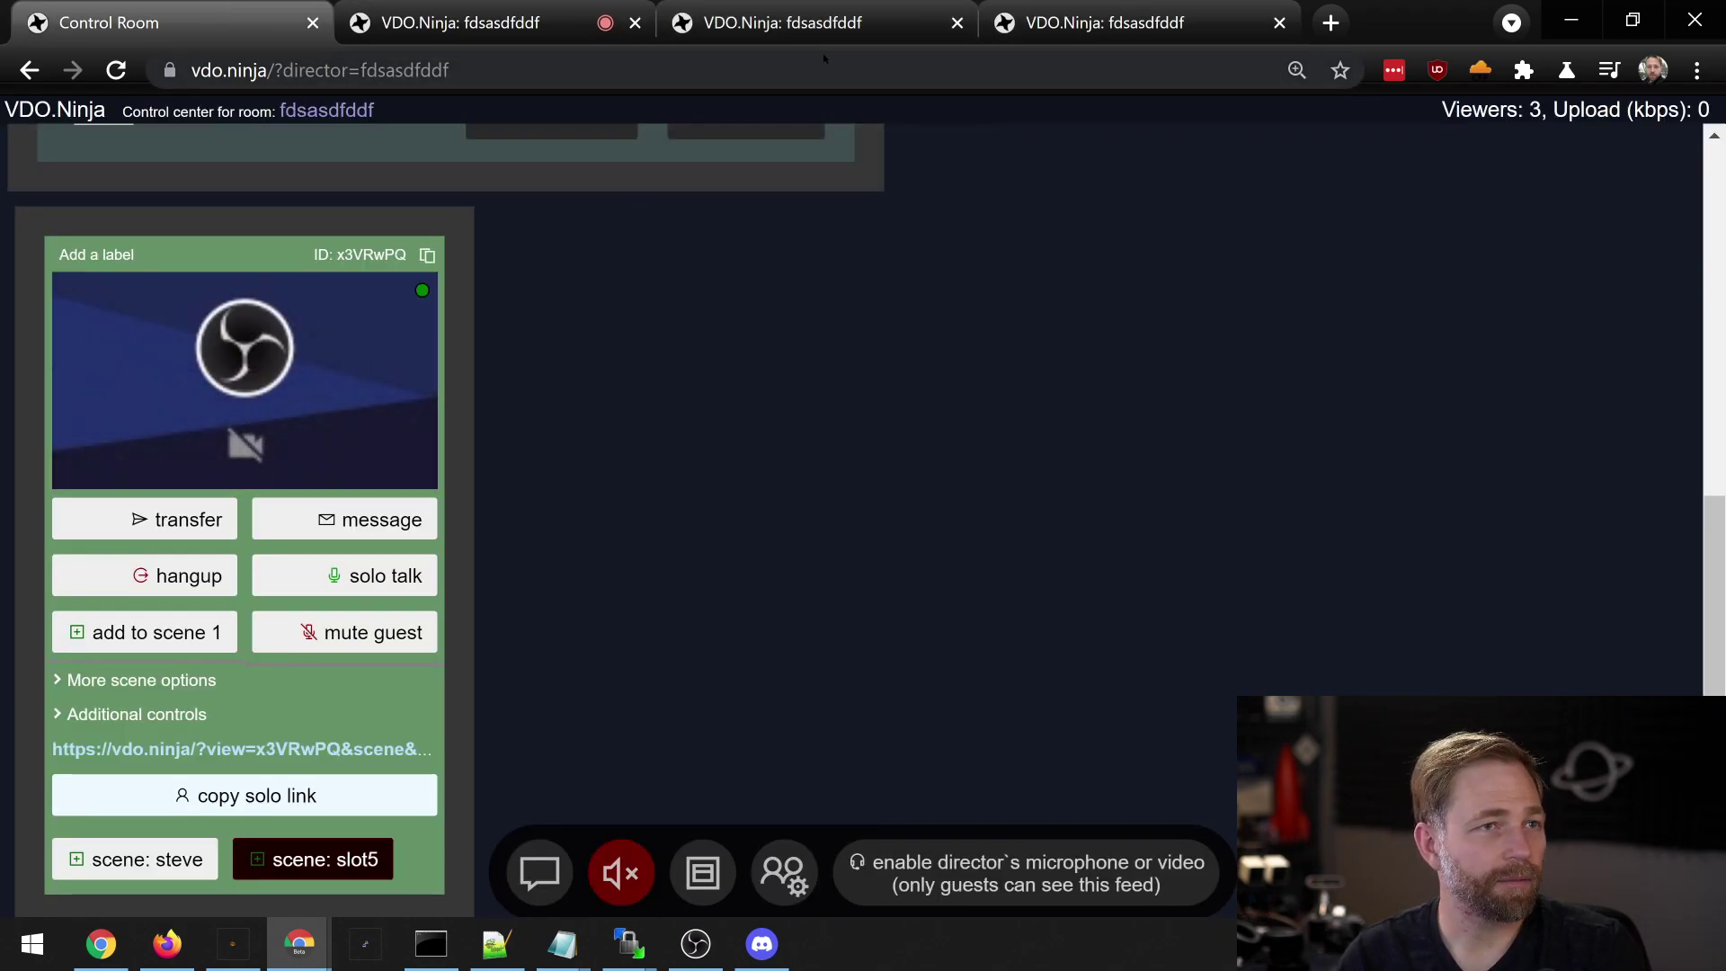
click(341, 861)
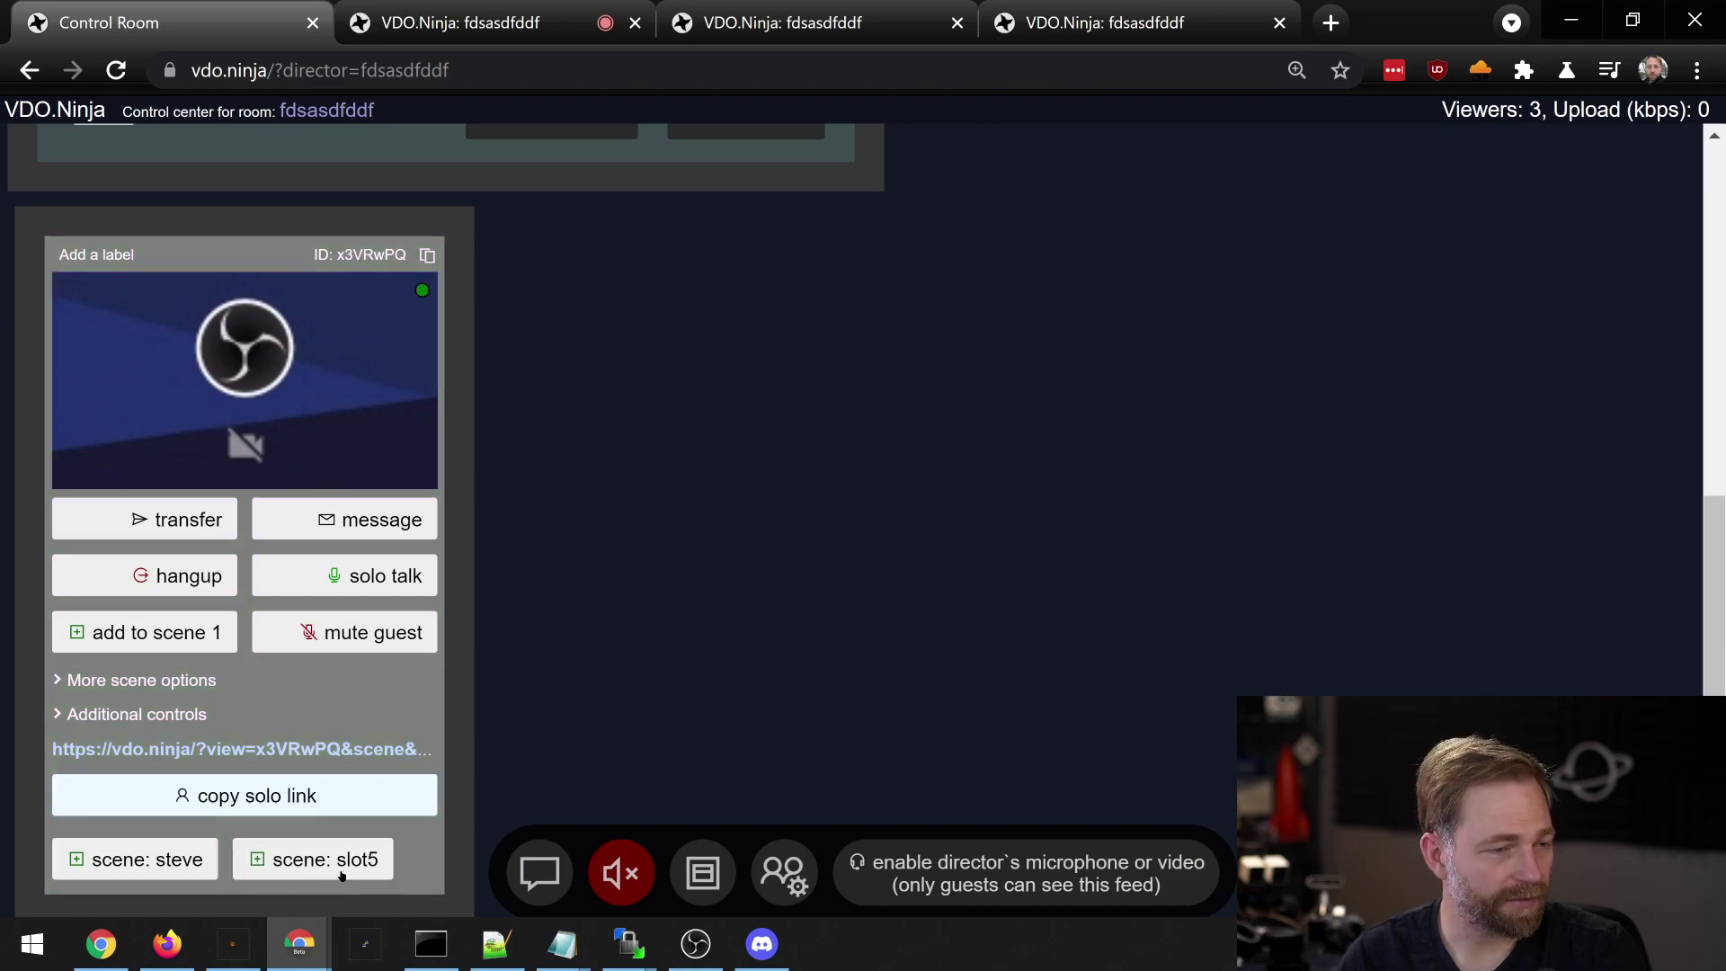
click(346, 867)
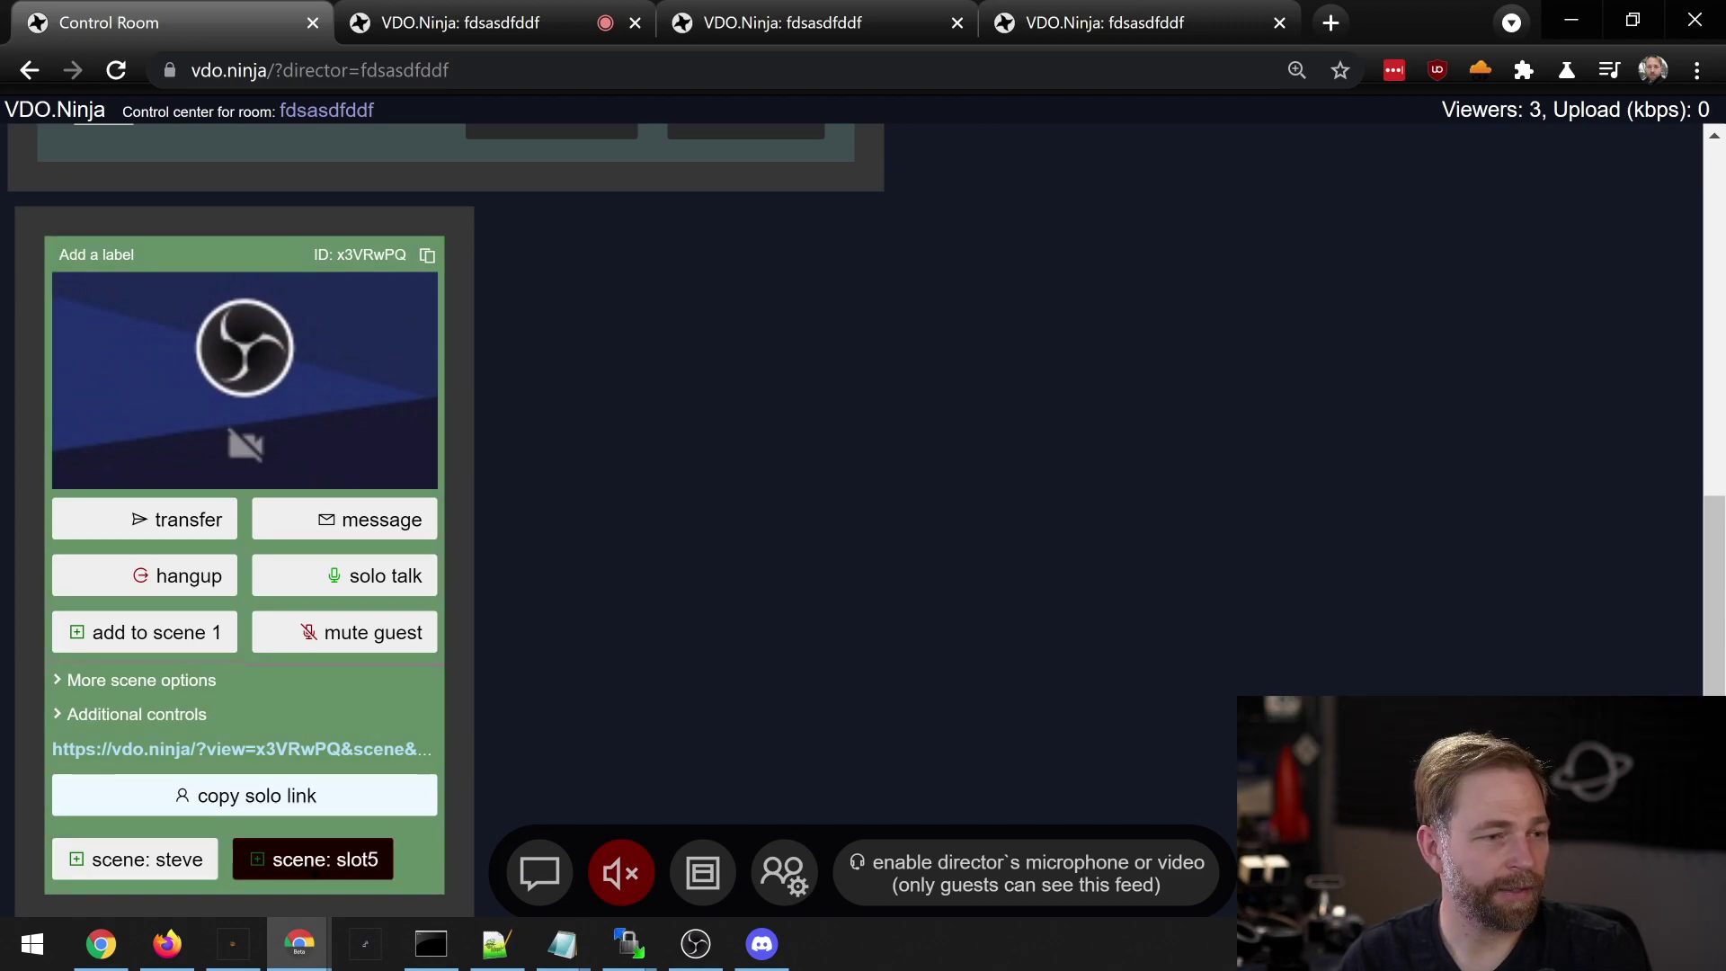
- Close the slot5 scene viewer tab and return to the control room
key(ctrl+4)
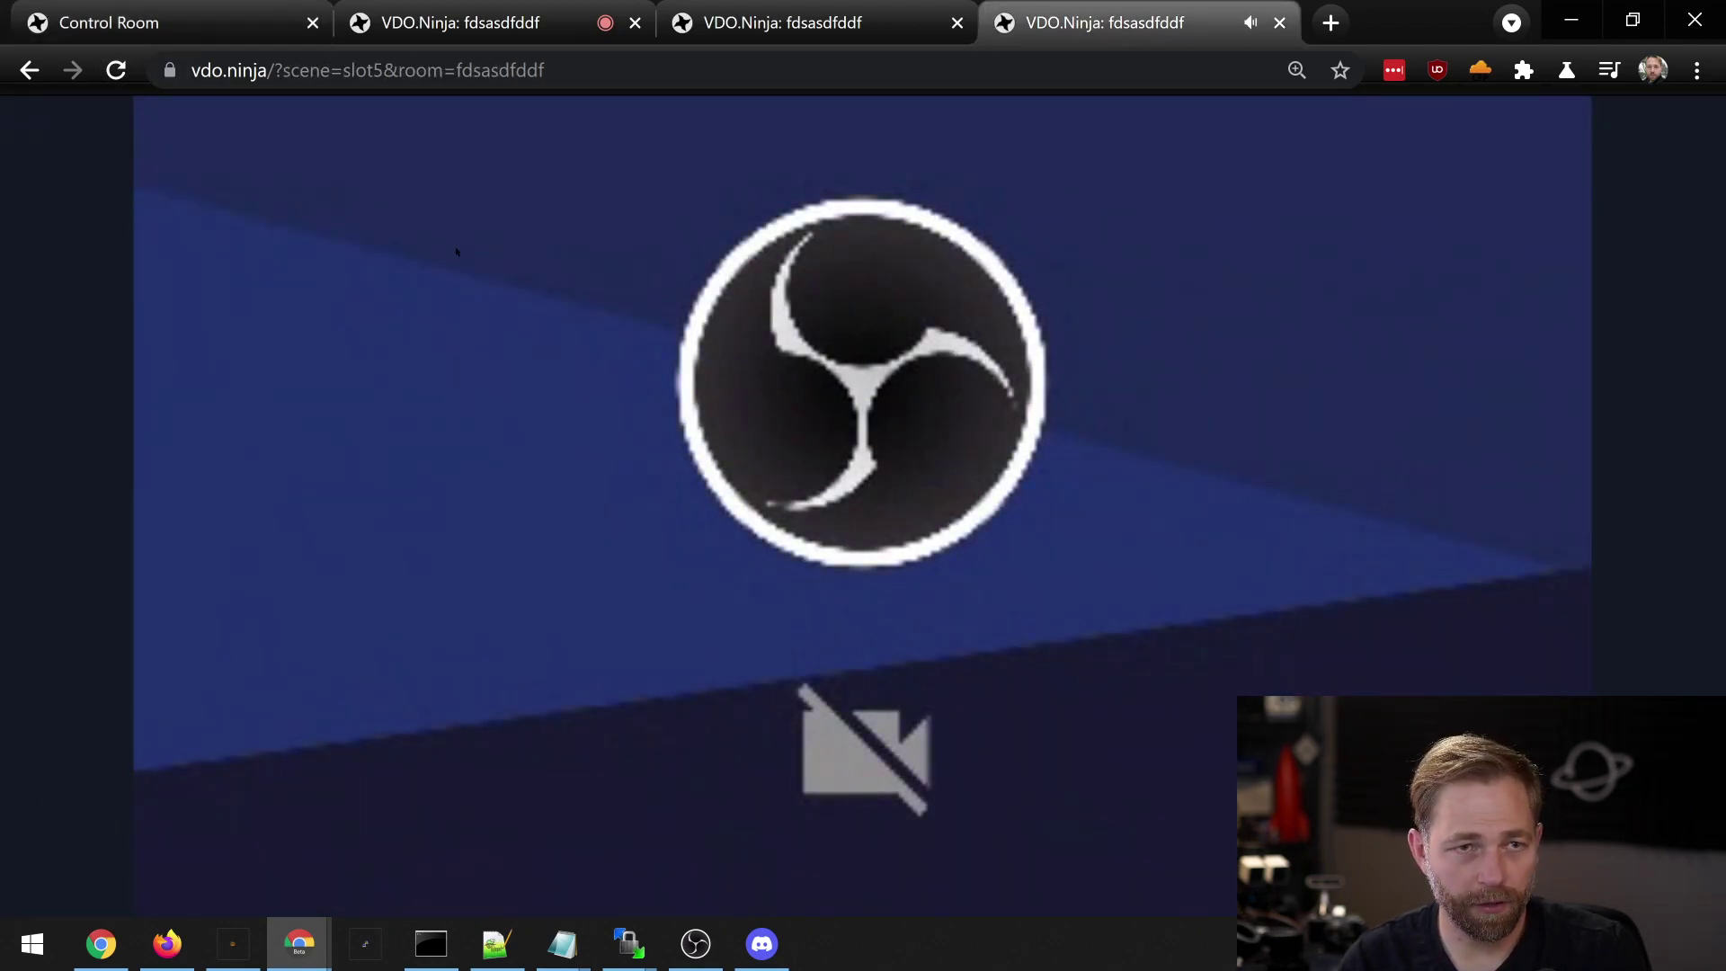
click(1280, 23)
click(108, 23)
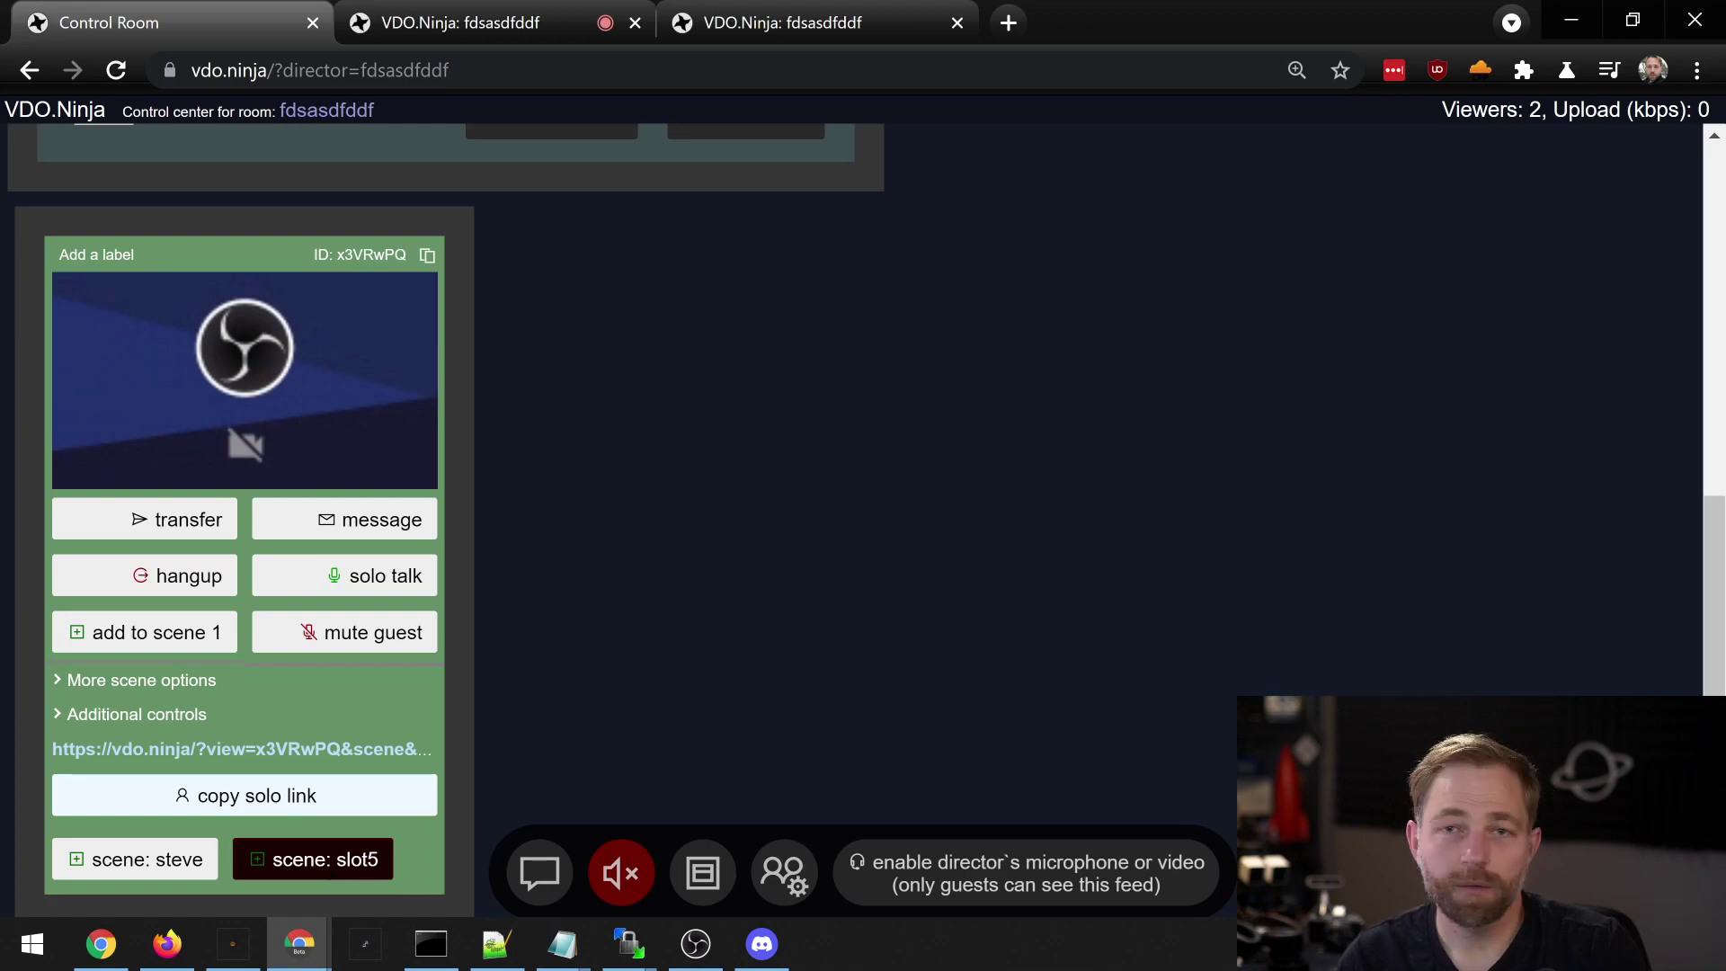
click(352, 863)
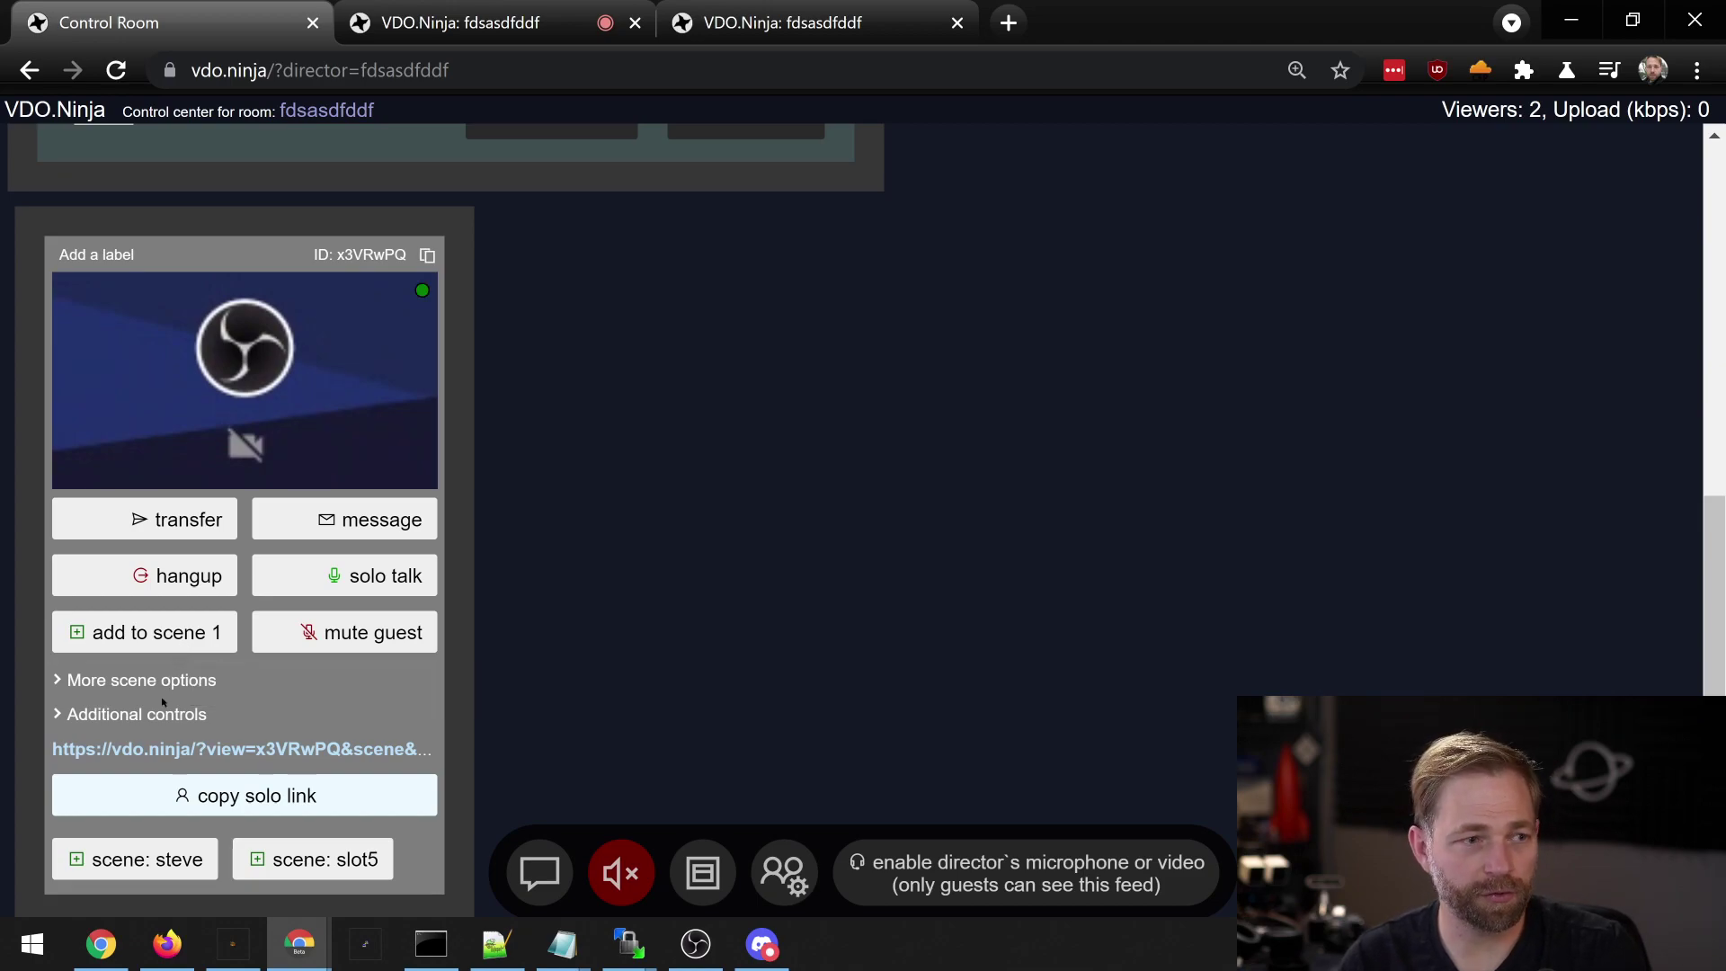
click(174, 641)
click(176, 641)
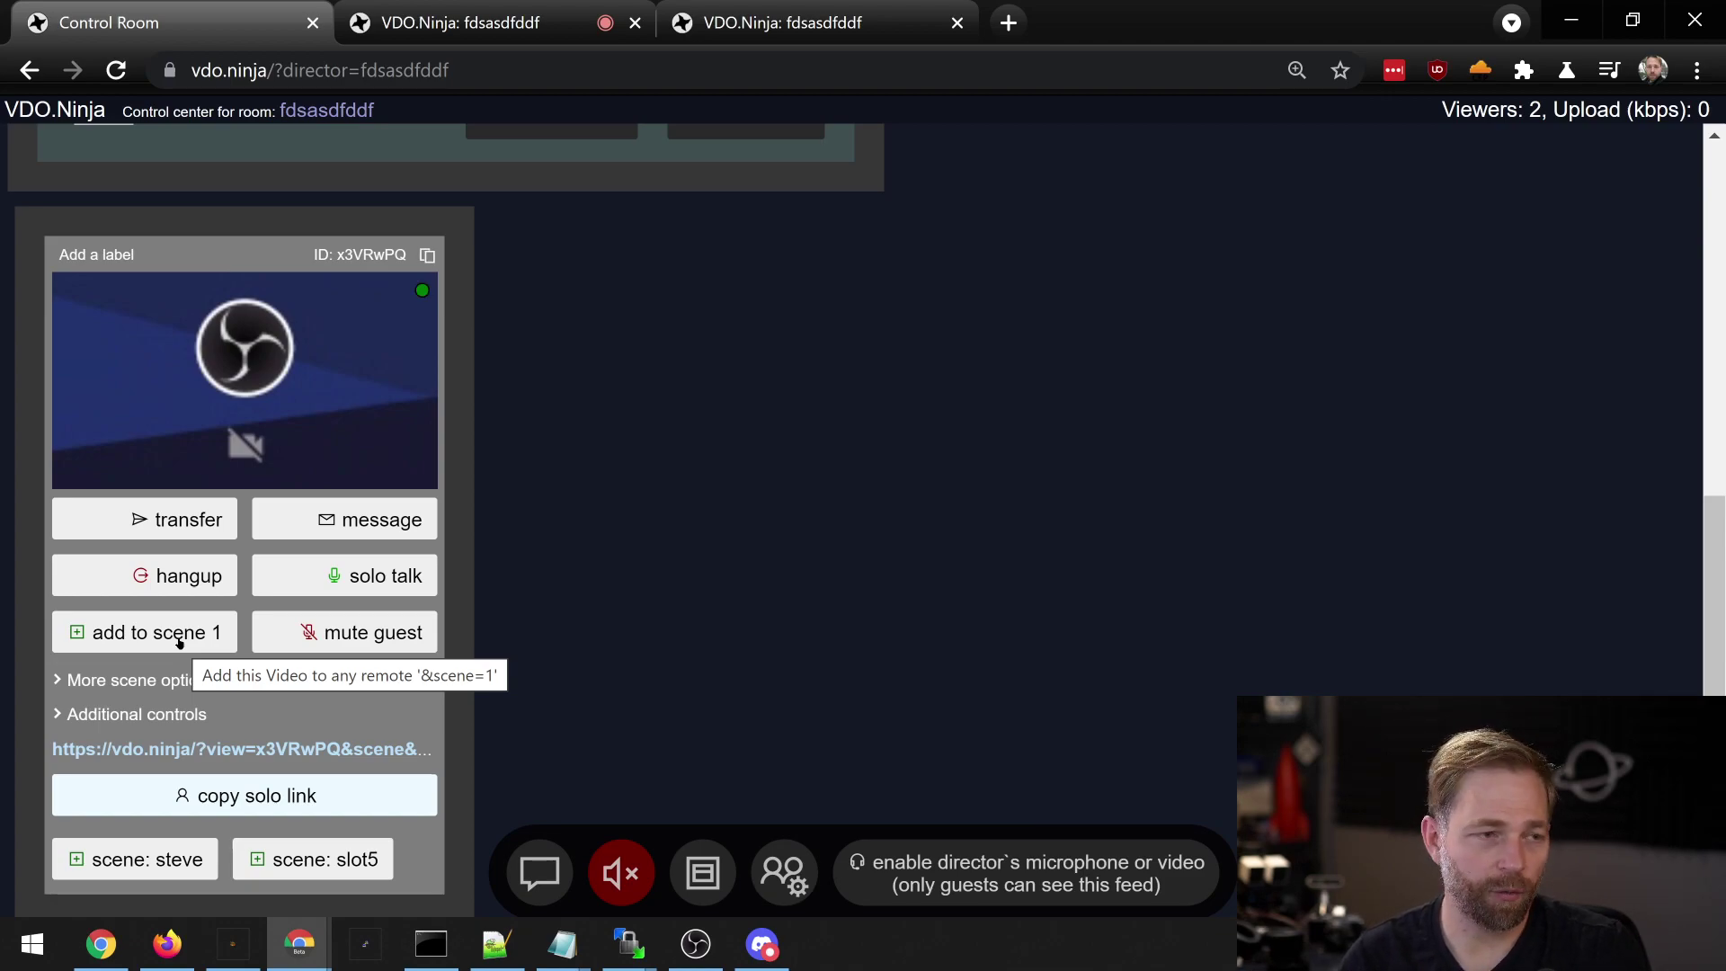
click(163, 682)
scroll(165, 706, down, 1)
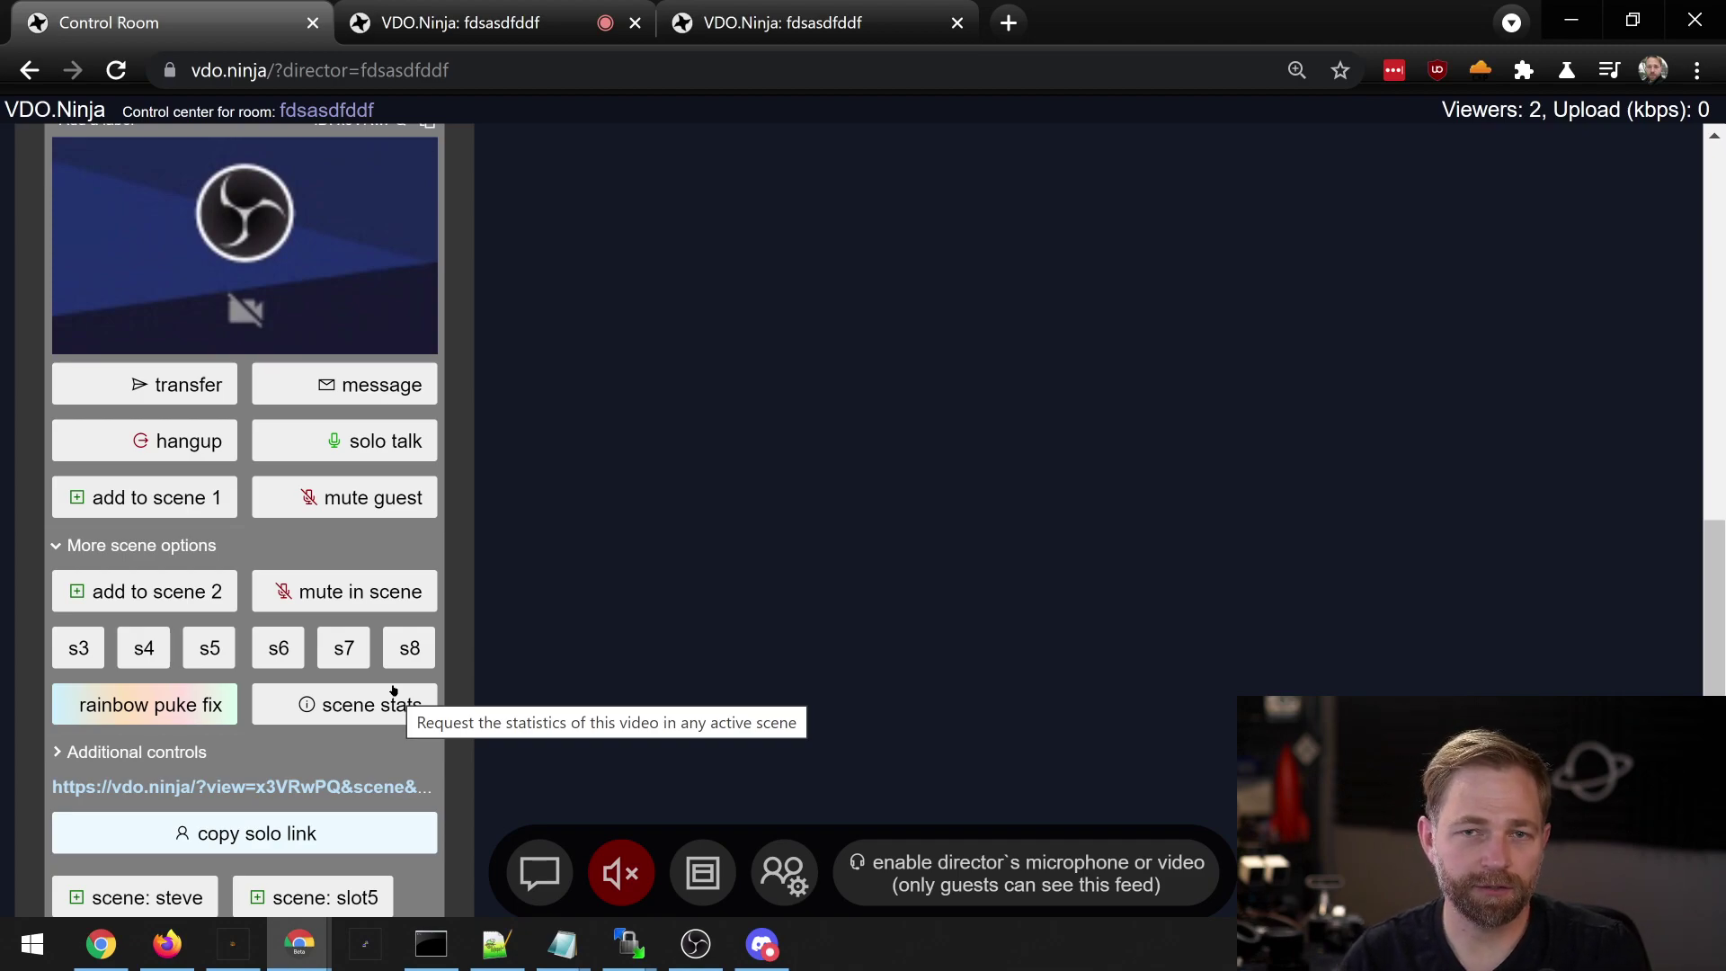
click(144, 546)
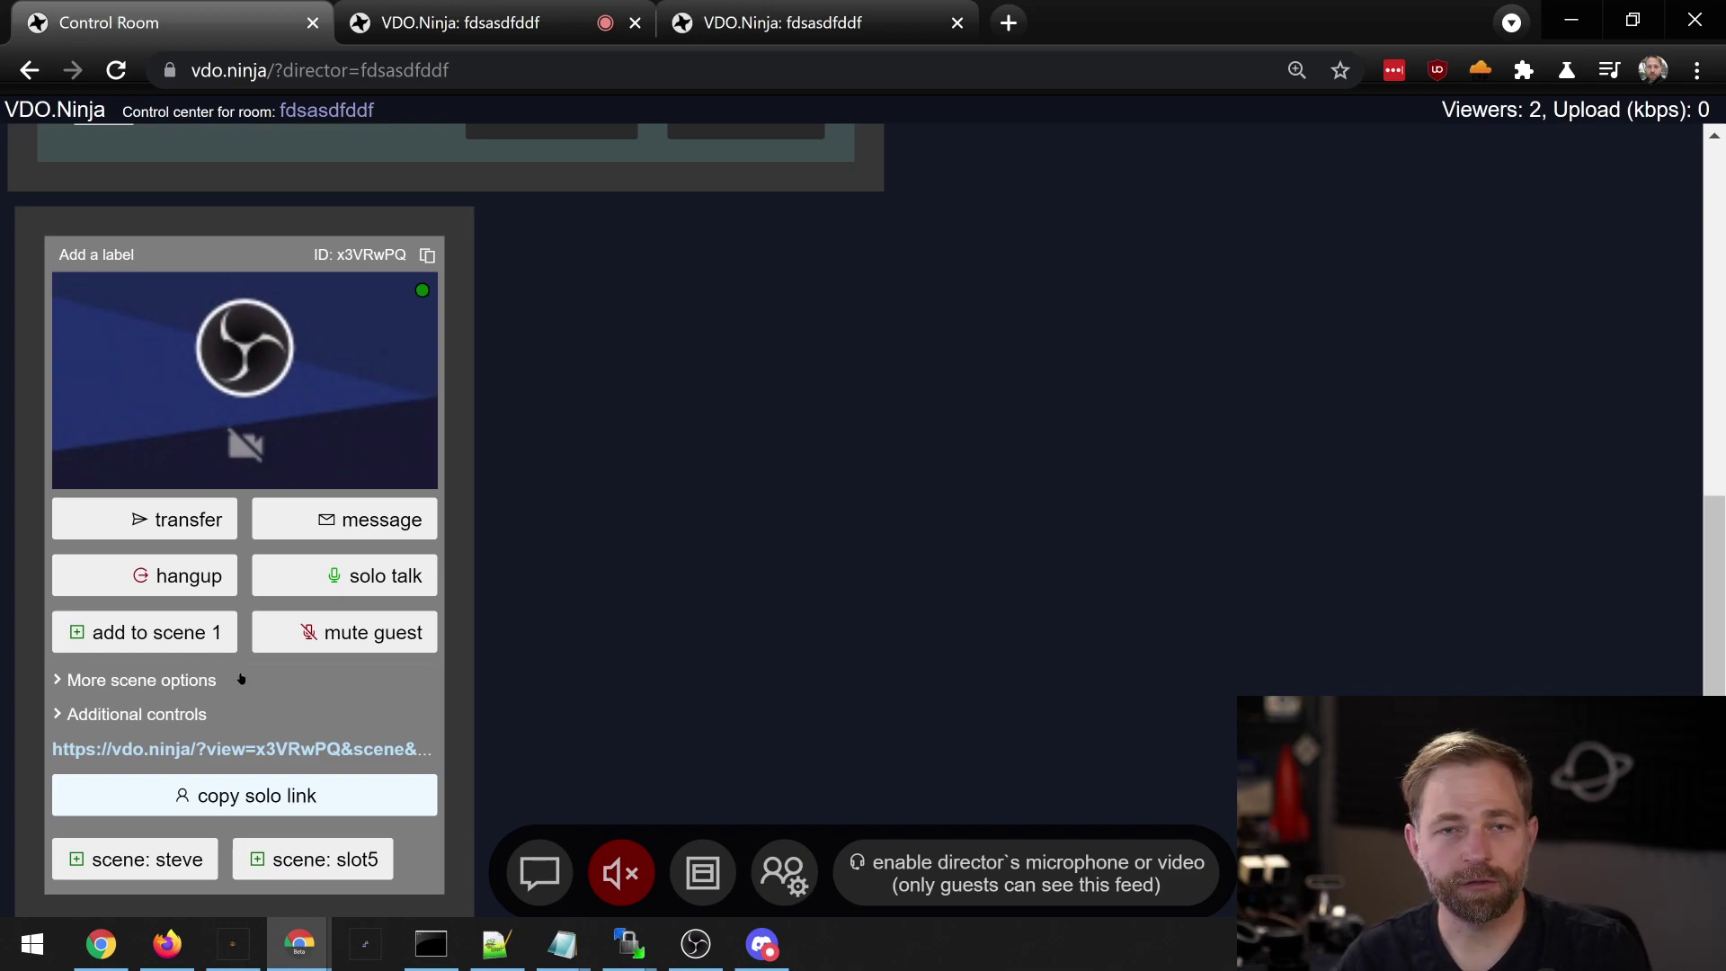
- Collapse the guest invite and scene links, and toggle the guest's Additional controls open
scroll(241, 679, up, 7)
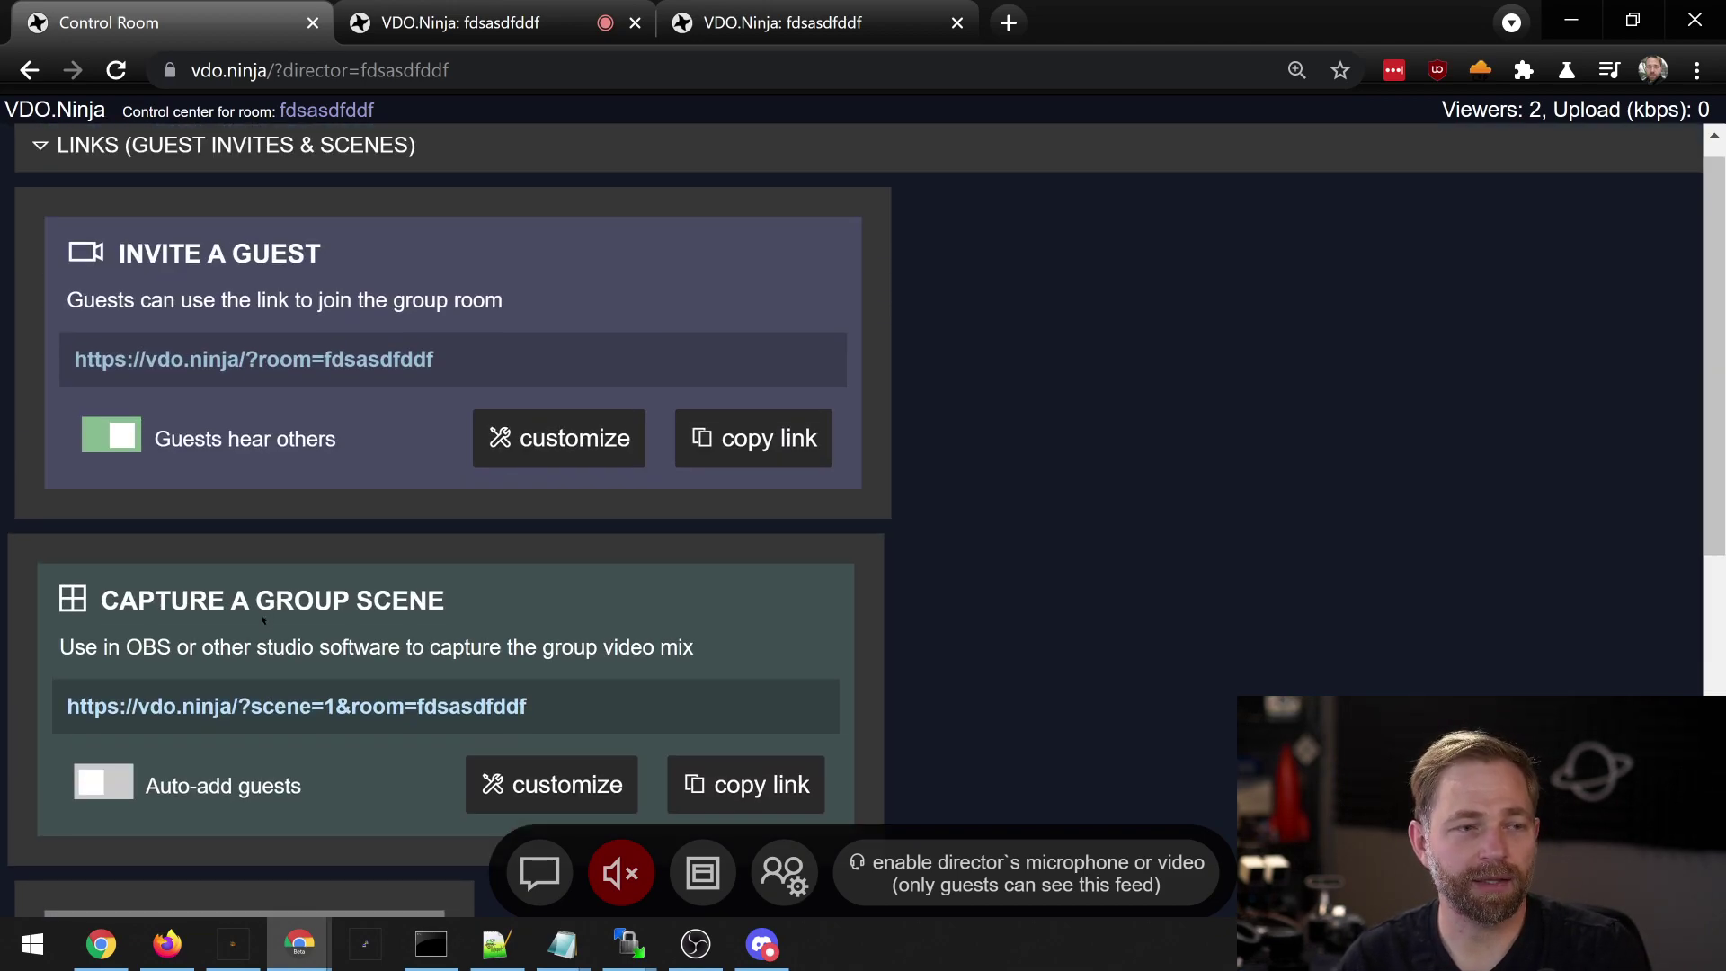
click(45, 147)
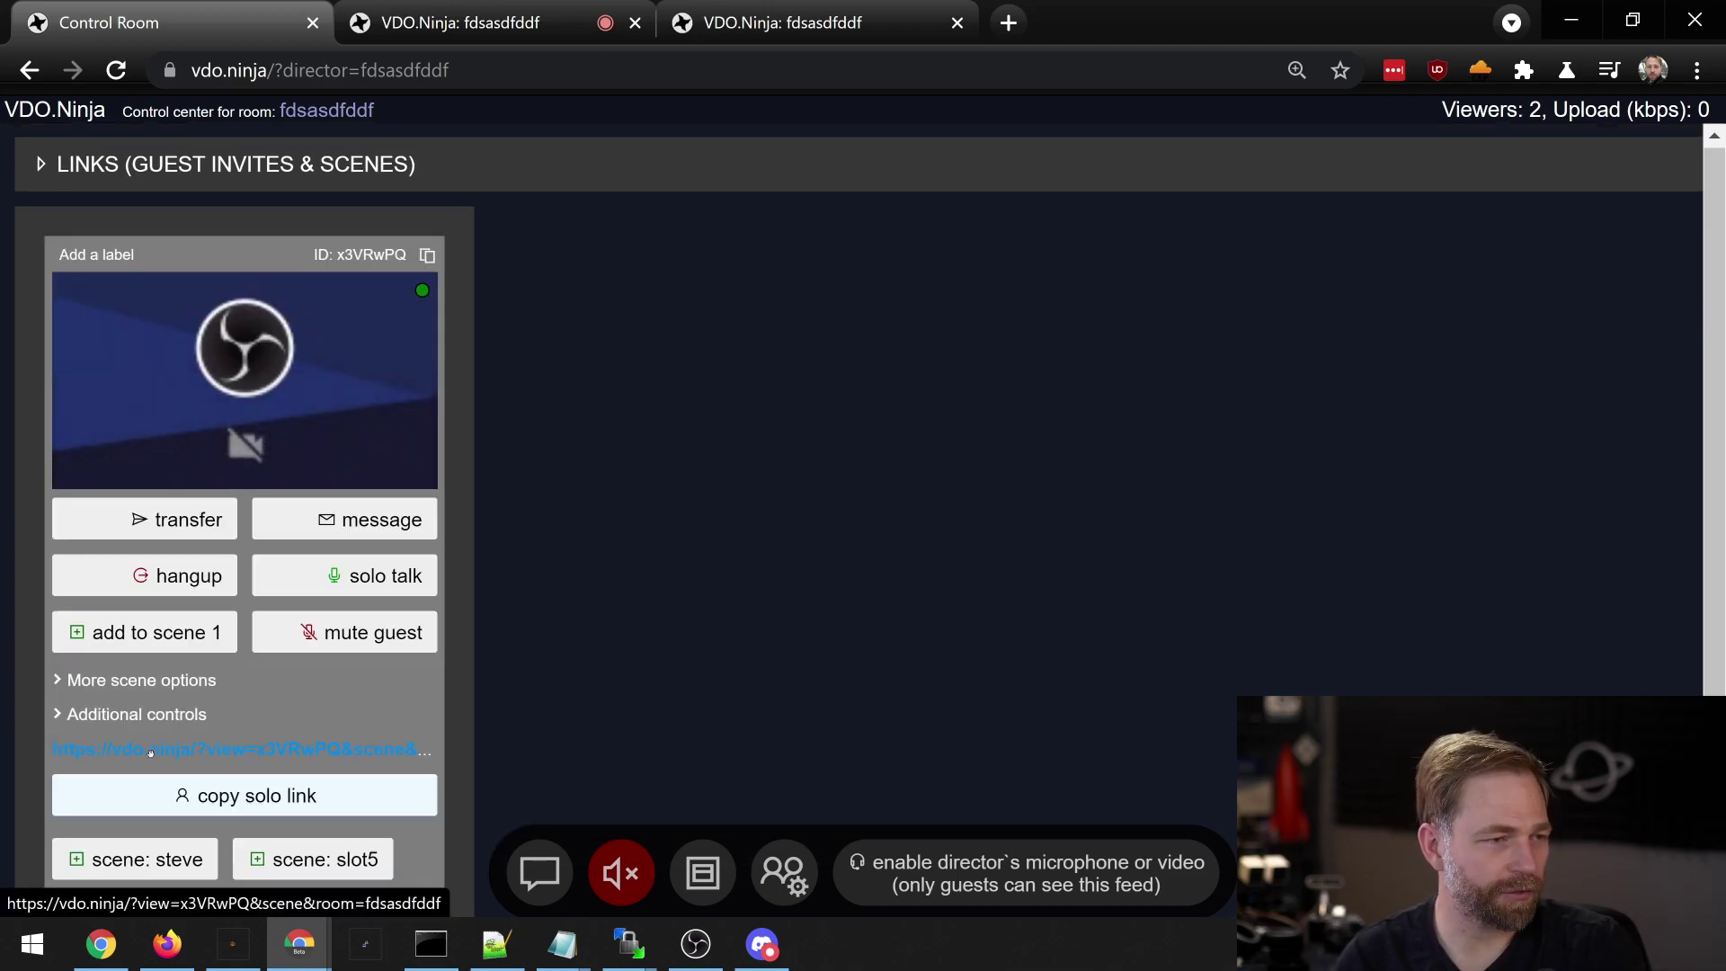
click(115, 715)
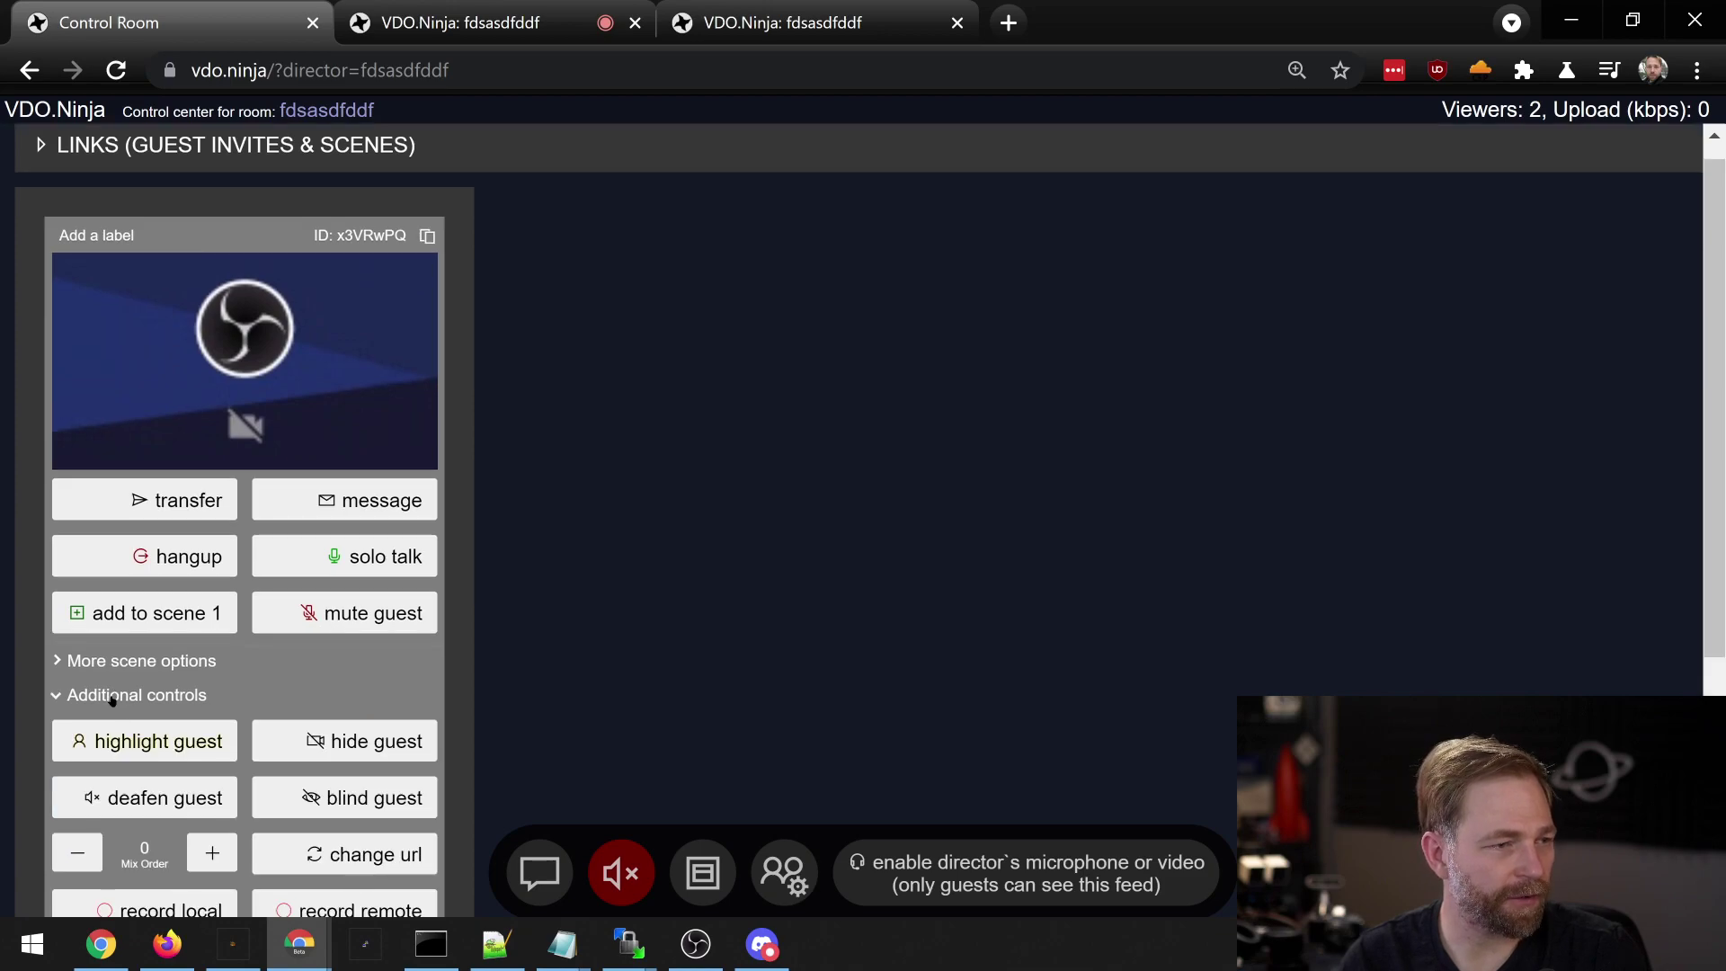
click(113, 698)
click(111, 710)
scroll(335, 784, down, 4)
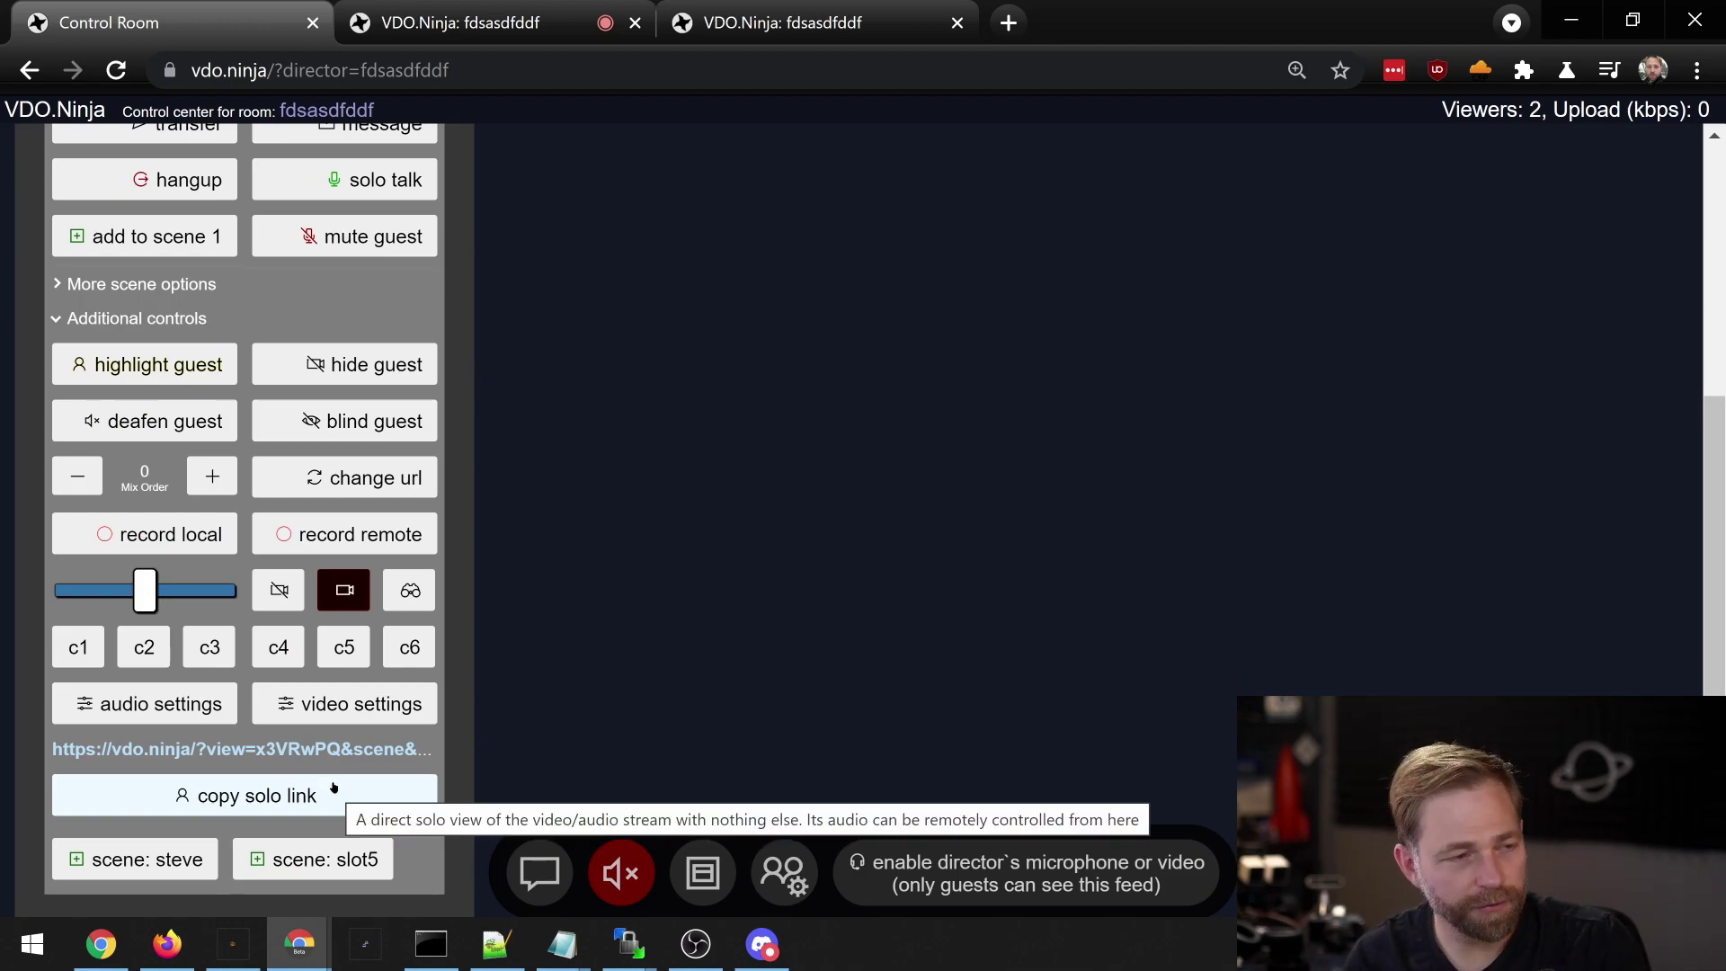
- Close Additional controls and expand the guest's More scene options
click(104, 320)
click(102, 674)
scroll(102, 562, down, 2)
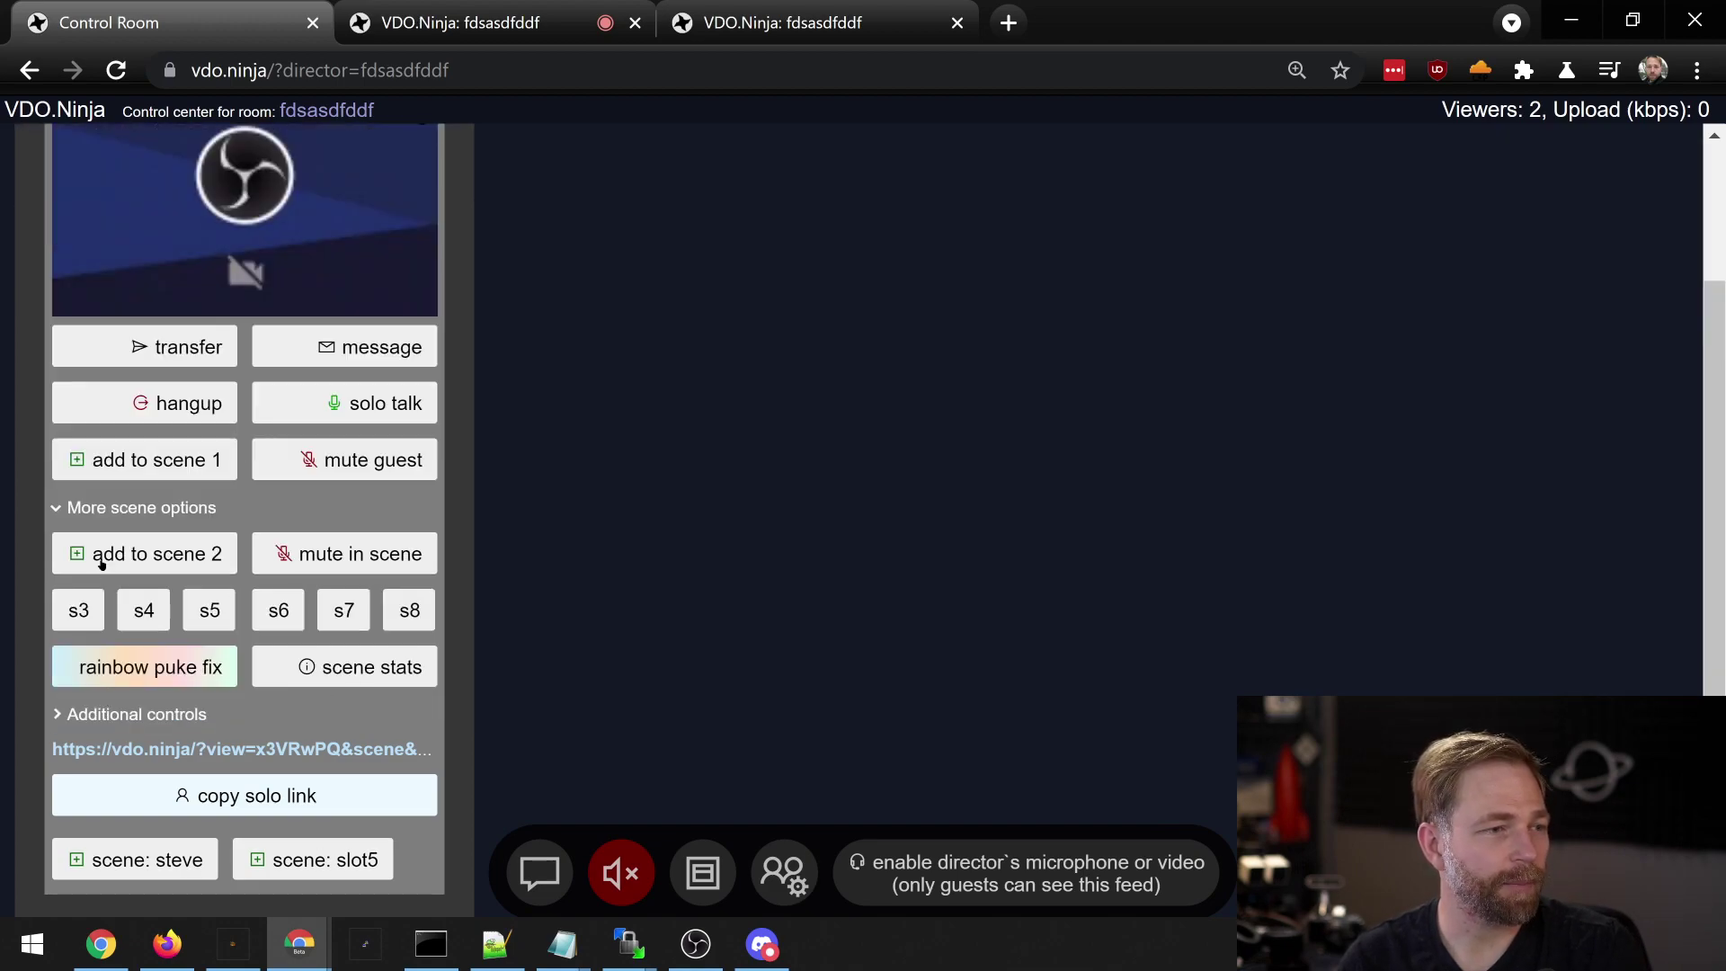